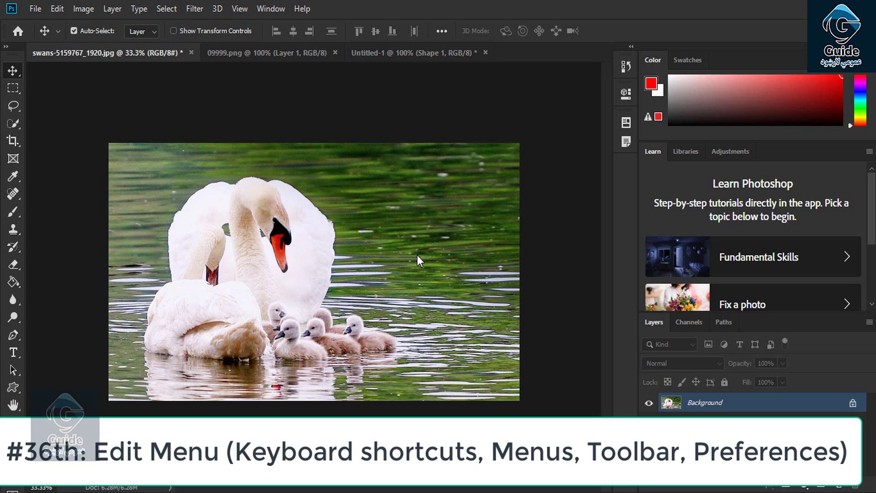
# Open the Edit menu over the swans photo to browse its commands.
pyautogui.click(57, 10)
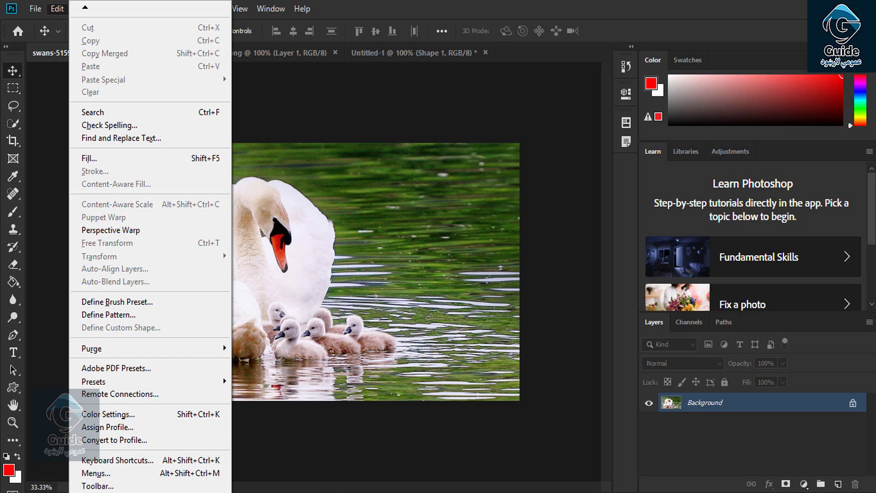
# Glance at the Image menu, then open Keyboard Shortcuts and Menus from Edit > Menus.
pyautogui.click(62, 9)
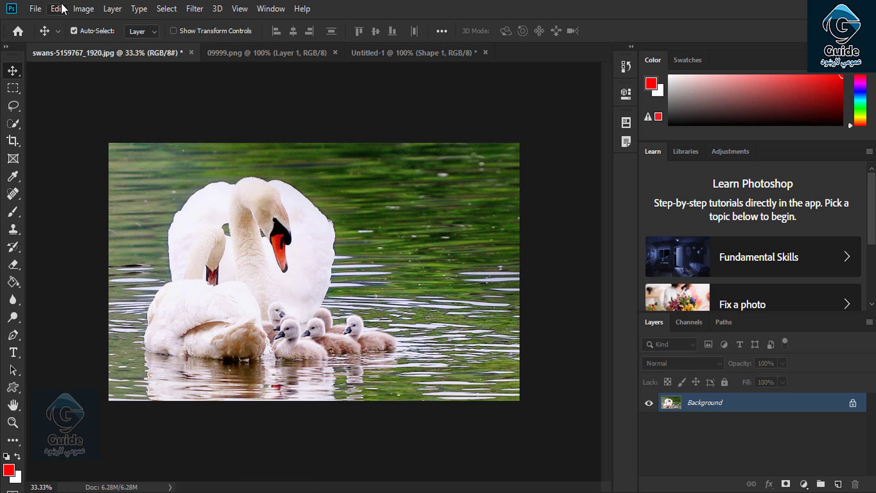
pyautogui.click(82, 9)
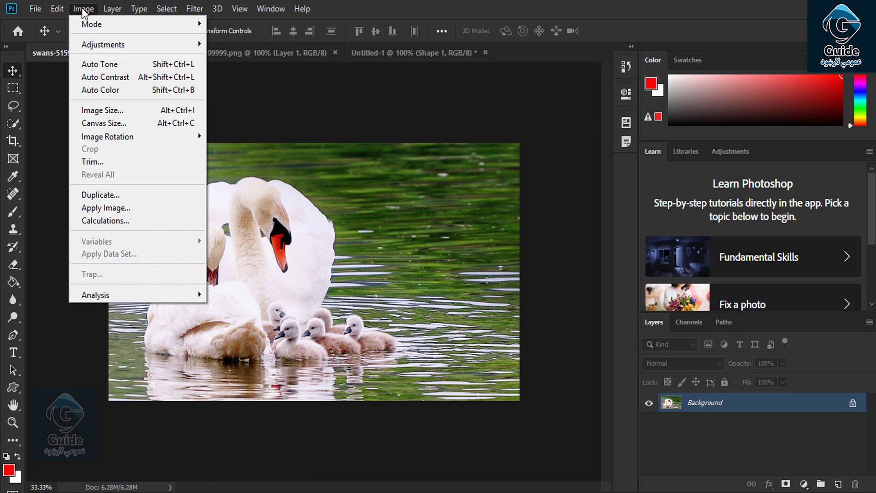
pyautogui.click(57, 9)
pyautogui.click(161, 472)
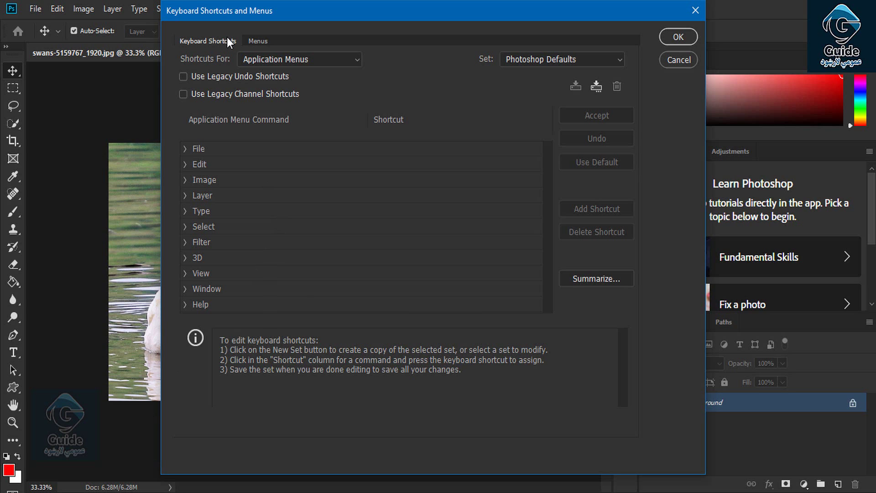
# After a look at the Menus tab, switch Shortcuts For to Panel Menus.
pyautogui.click(263, 40)
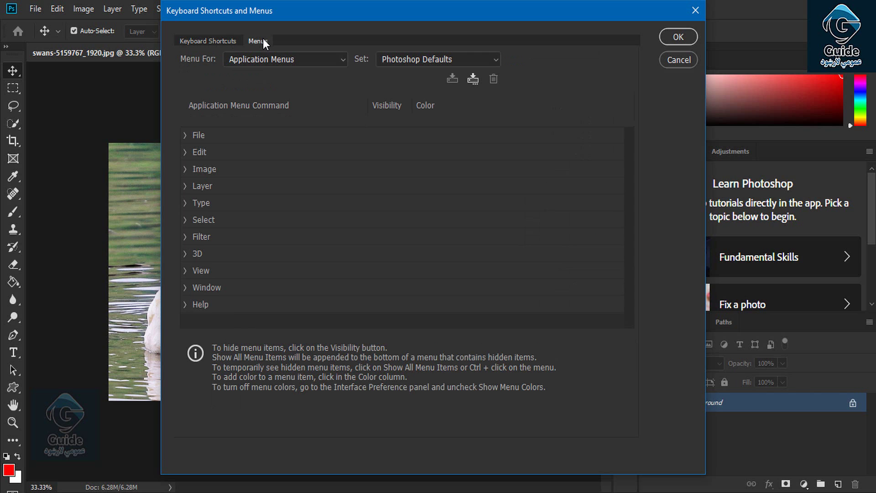
pyautogui.click(215, 42)
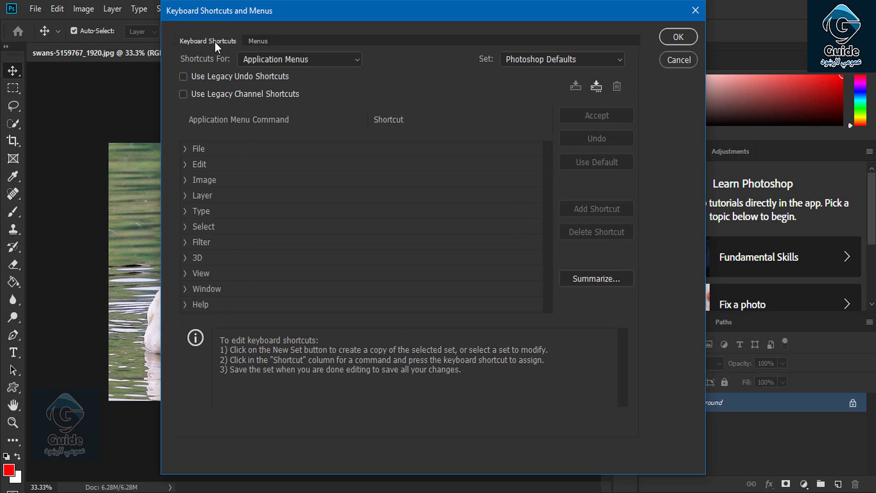
pyautogui.click(268, 64)
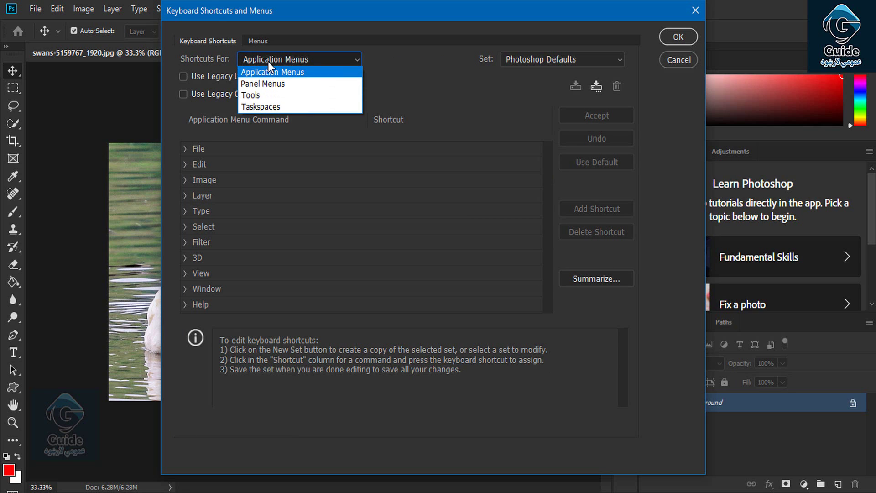
pyautogui.click(284, 85)
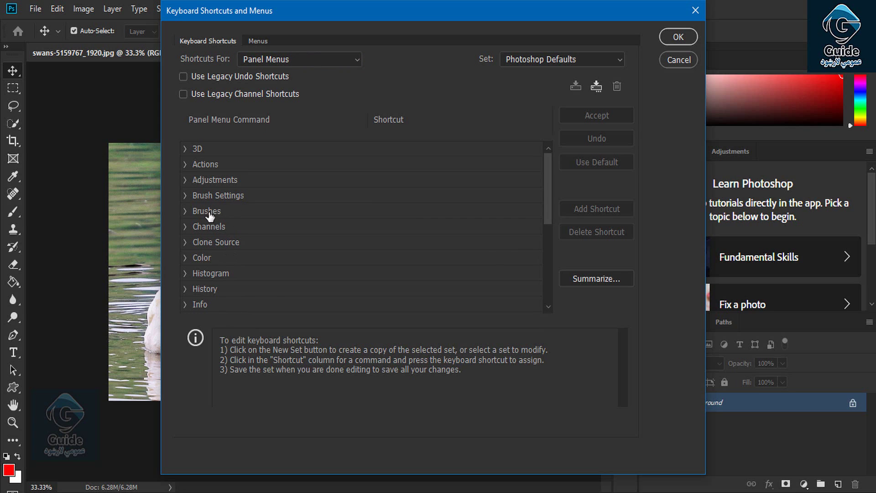
pyautogui.click(272, 59)
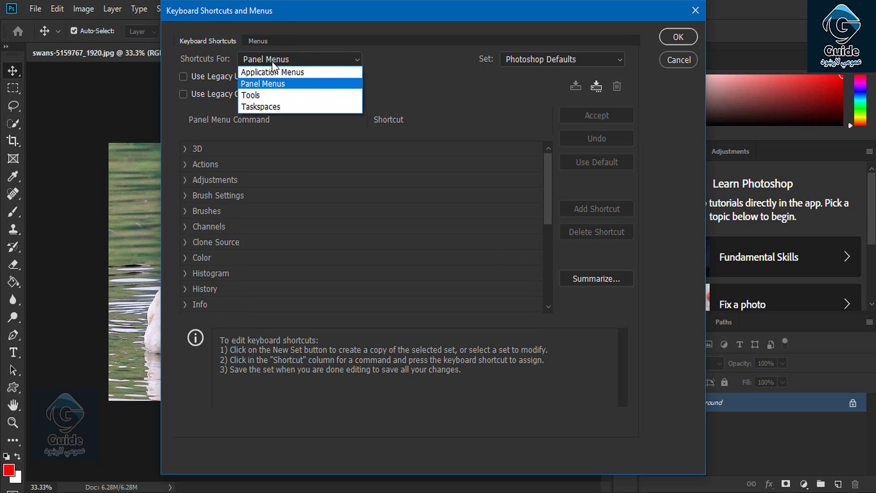
# Under Tools shortcuts, change the Move Tool shortcut to N, then restore it to V.
pyautogui.click(275, 95)
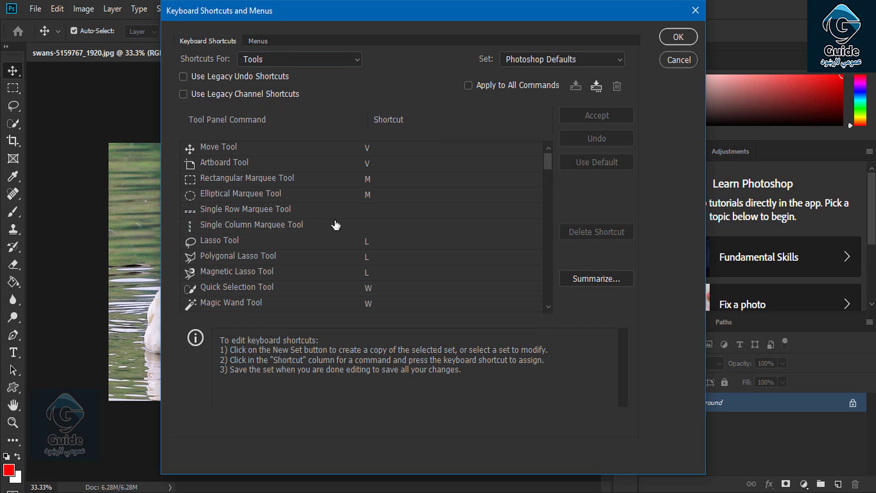
pyautogui.moveTo(548, 160)
pyautogui.mouseDown()
pyautogui.moveTo(547, 220)
pyautogui.moveTo(548, 155)
pyautogui.mouseUp()
pyautogui.click(370, 148)
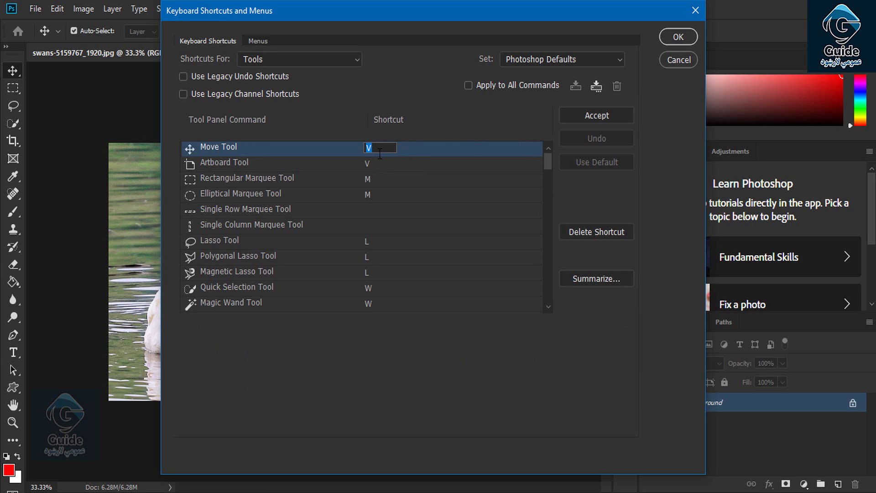
pyautogui.press('n')
pyautogui.click(388, 178)
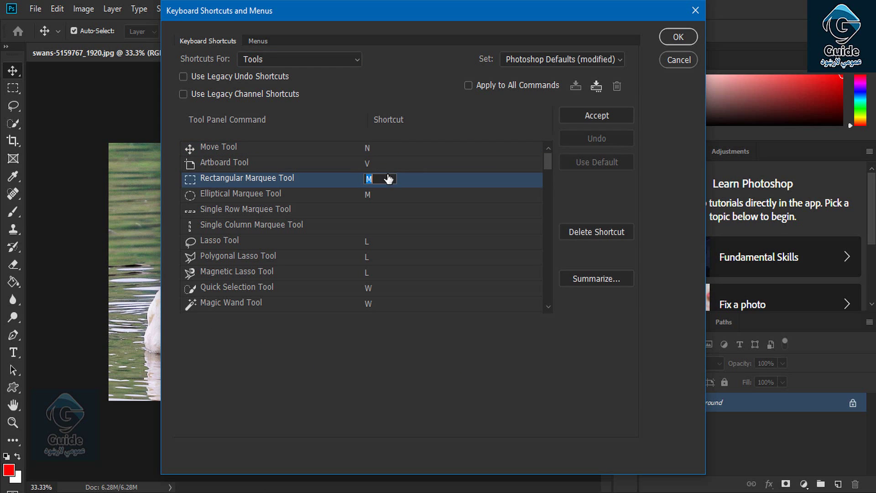
pyautogui.click(587, 117)
pyautogui.click(373, 149)
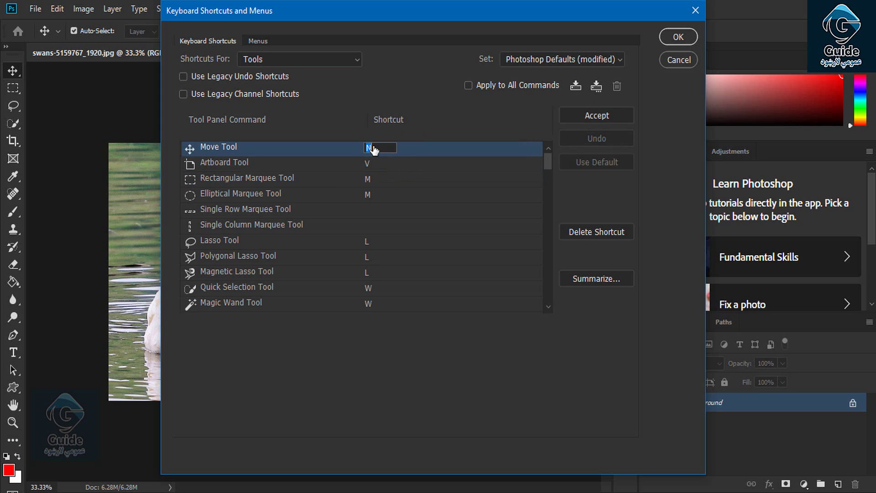
pyautogui.press('v')
# Switch to Taskspaces shortcuts and expand Select and Mask to view its tool shortcuts.
pyautogui.click(286, 54)
pyautogui.click(276, 109)
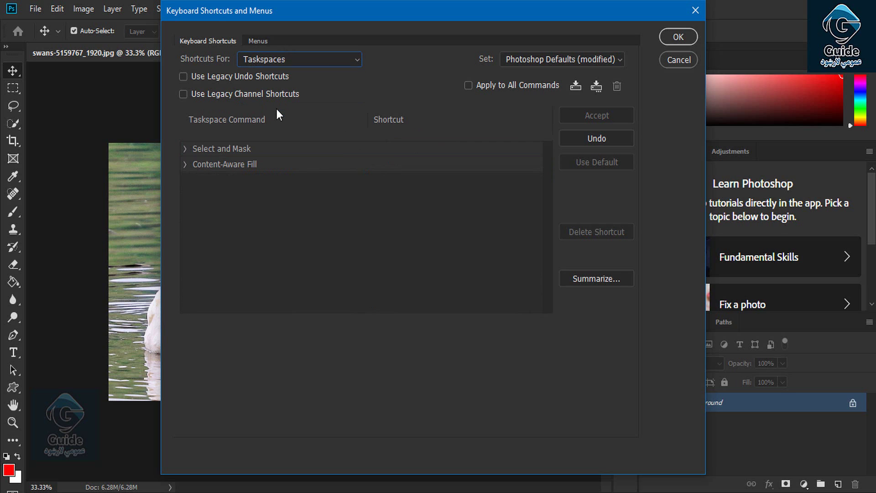
pyautogui.click(185, 149)
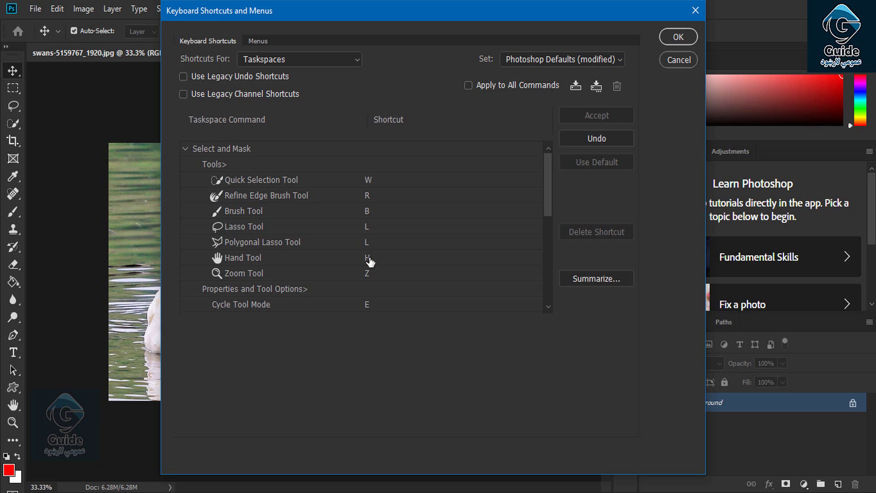
pyautogui.click(269, 62)
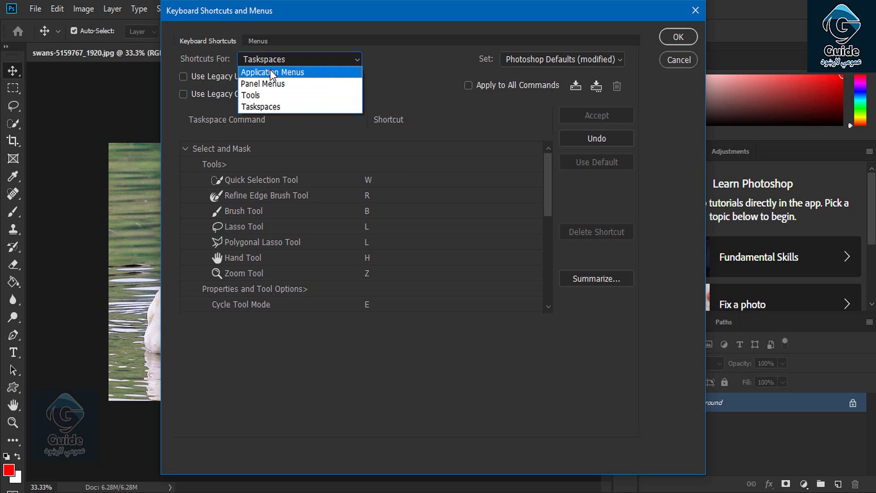
# In Application Menus, expand File and clear the New command's Ctrl+N shortcut.
pyautogui.click(270, 69)
pyautogui.click(185, 149)
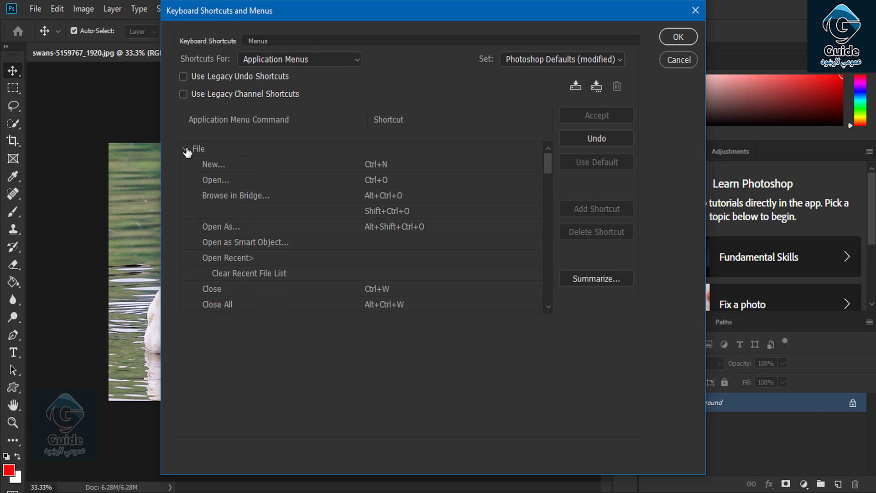
pyautogui.click(383, 164)
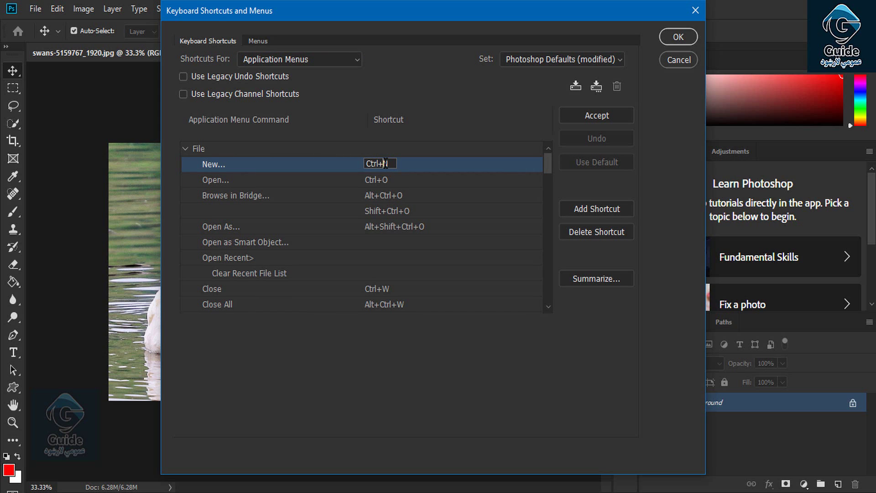
pyautogui.moveTo(378, 164); pyautogui.dragTo(391, 165)
pyautogui.click(391, 164)
pyautogui.press('BackSpace')
# Try Ctrl+Z, Ctrl+0, Ctrl+8 and Ctrl+comma for New, then accept Ctrl+B despite the Color Balance conflict.
pyautogui.hotkey('ctrl', 'z')
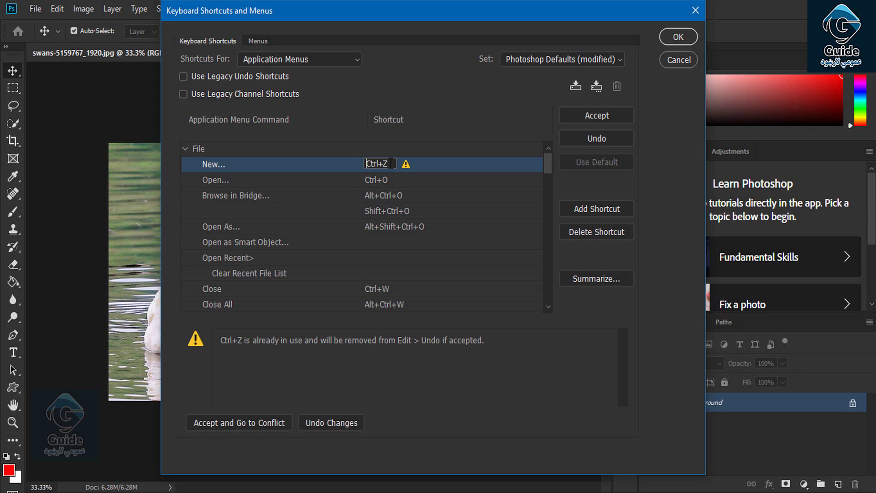
pyautogui.press('BackSpace')
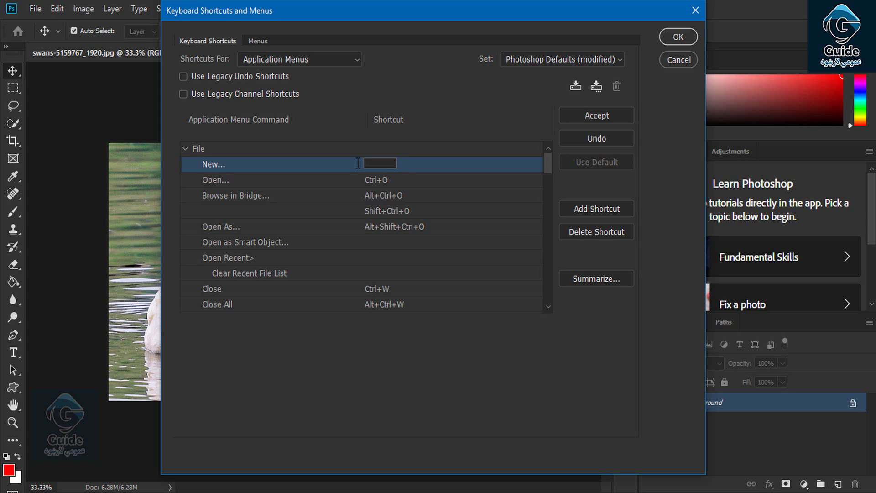
pyautogui.hotkey('ctrl', '0')
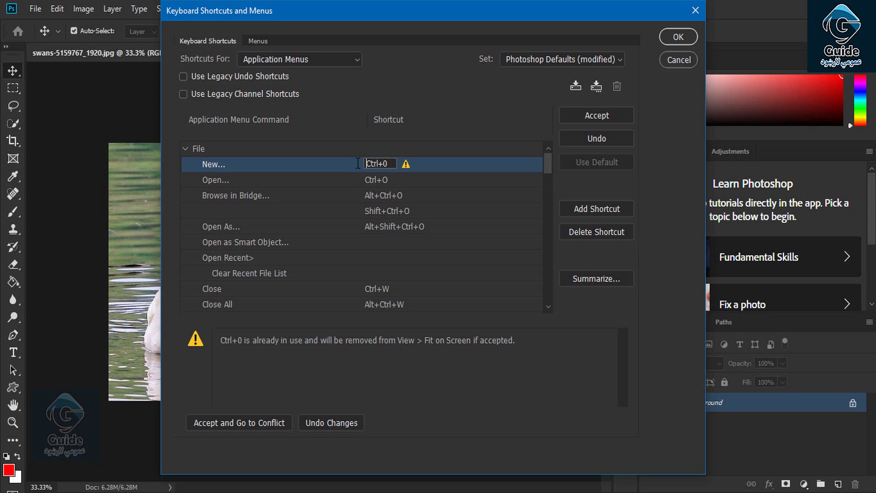
pyautogui.hotkey('ctrl', 'z')
pyautogui.press('BackSpace')
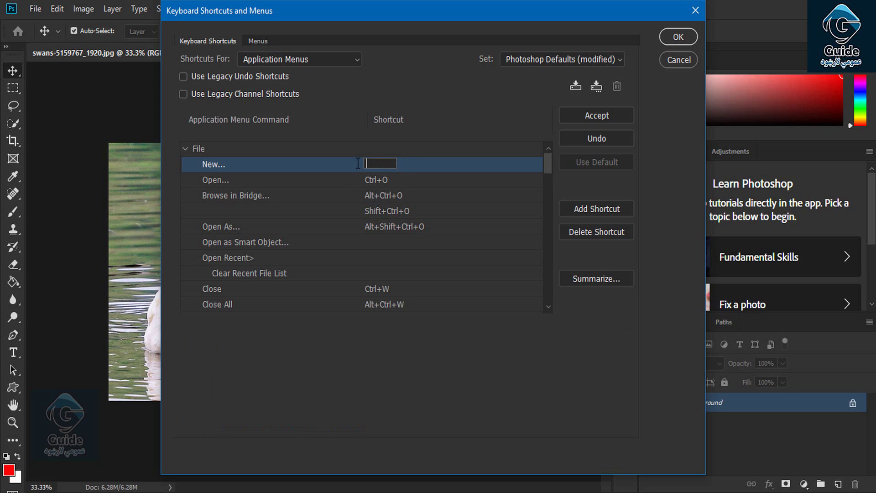
pyautogui.hotkey('ctrl', '8')
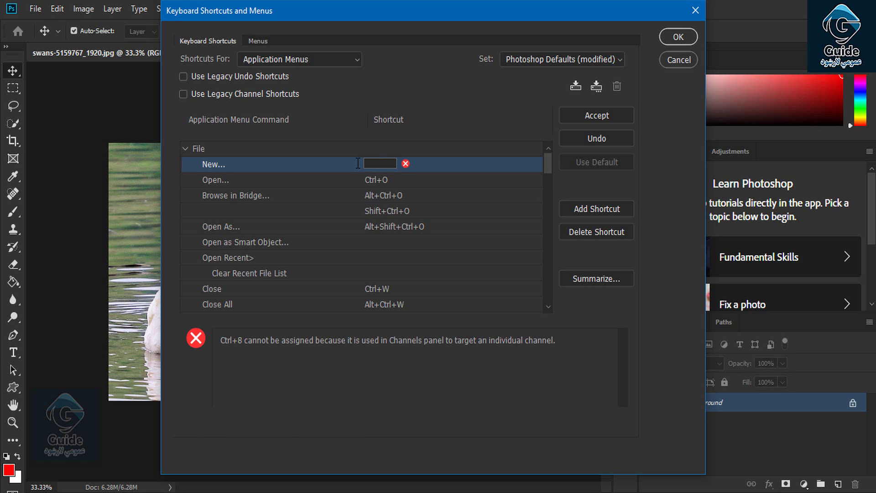
pyautogui.hotkey('ctrl', ',')
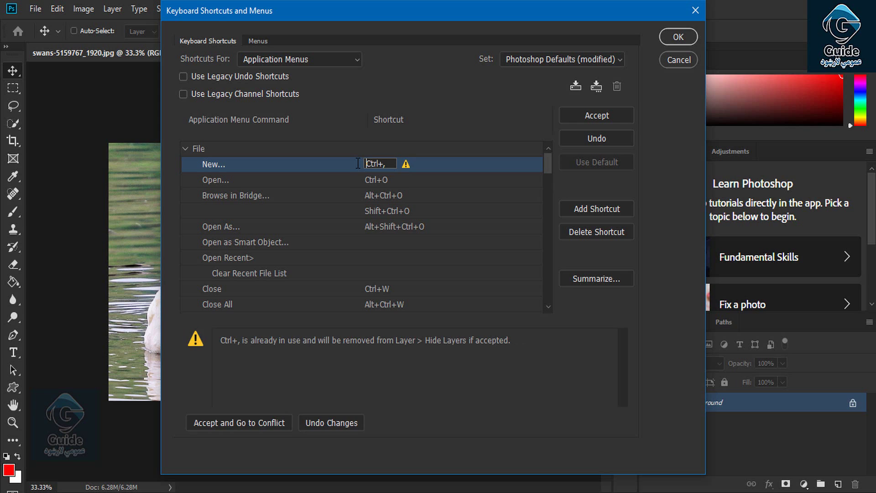
pyautogui.hotkey('ctrl', 'z')
pyautogui.hotkey('ctrl', 'b')
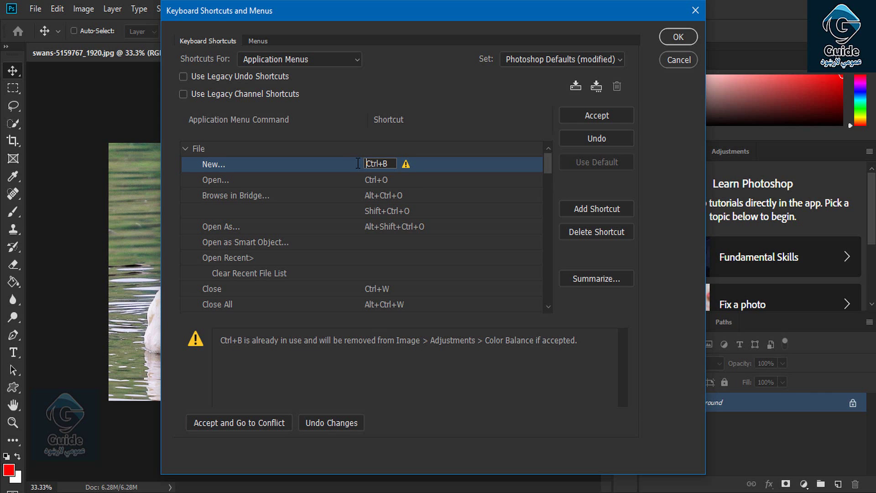
pyautogui.press('ctrl')
pyautogui.click(582, 115)
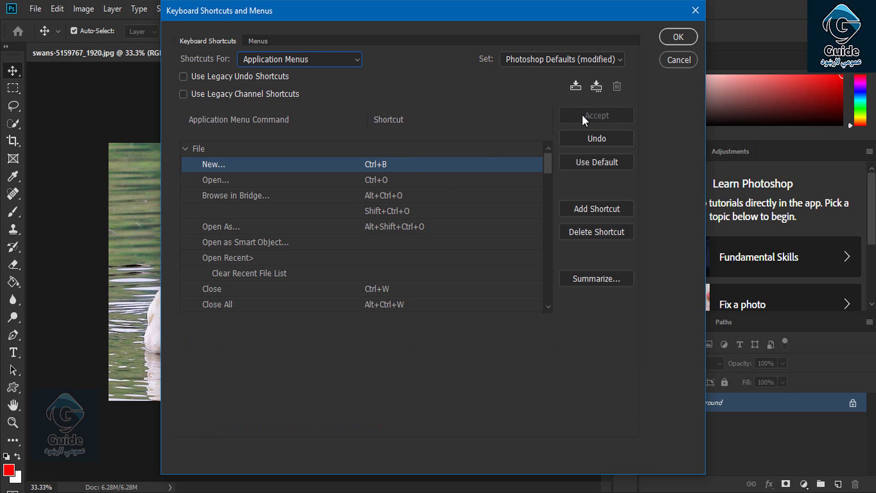
# Save the shortcut changes and test that the reassigned shortcut opens New Document, then close it.
pyautogui.click(678, 36)
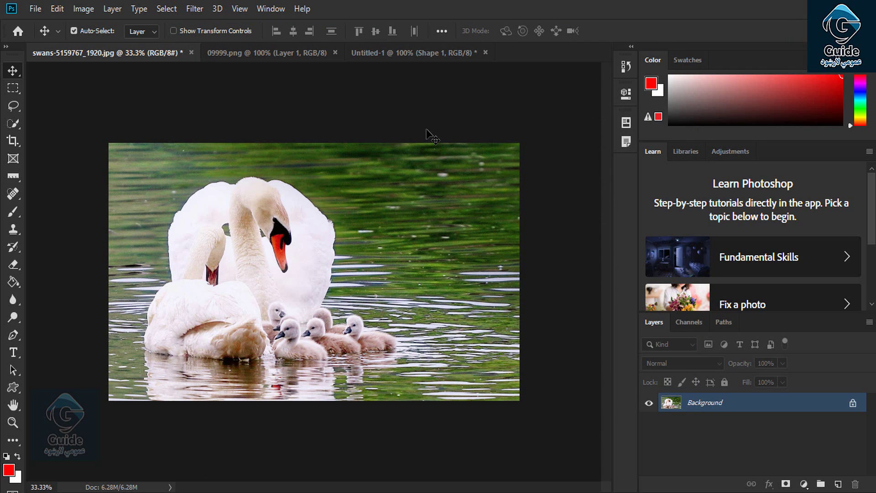
pyautogui.press('ctrl')
pyautogui.hotkey('ctrl', 'n')
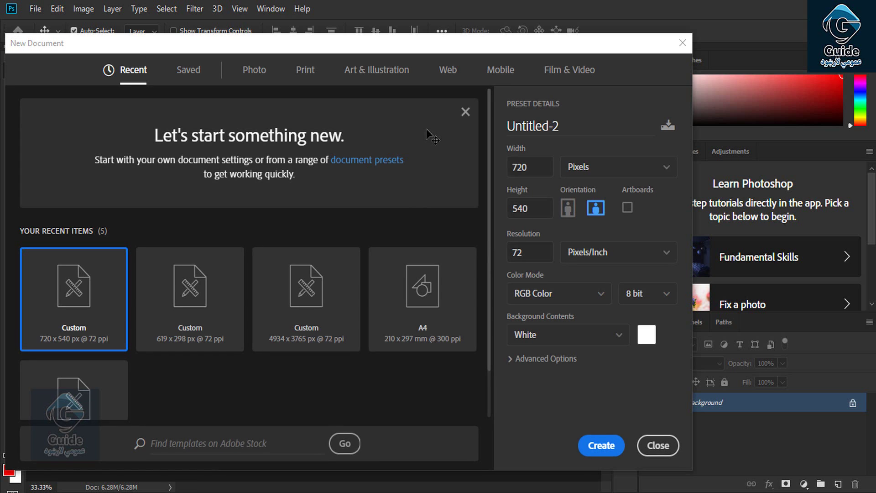
pyautogui.click(657, 446)
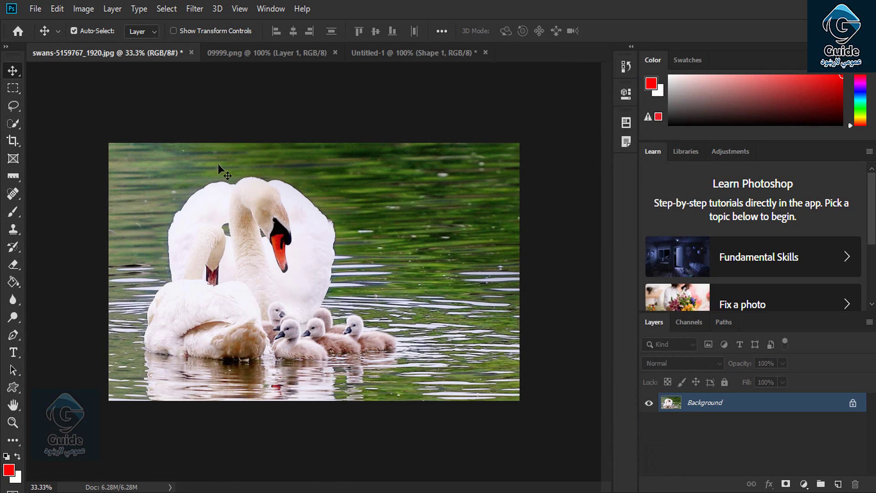
pyautogui.click(57, 8)
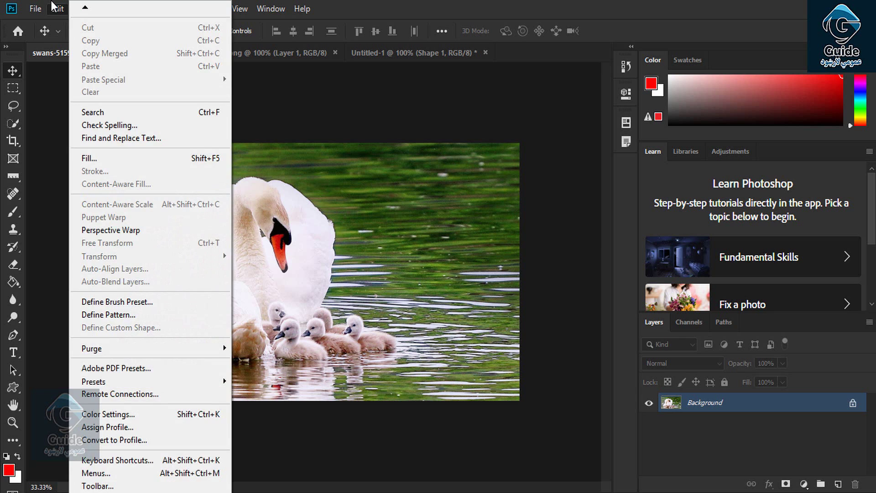
# In Keyboard Shortcuts, set File > New back to Ctrl+N and collapse the File group.
pyautogui.click(126, 460)
pyautogui.click(389, 168)
pyautogui.hotkey('ctrl', 'b')
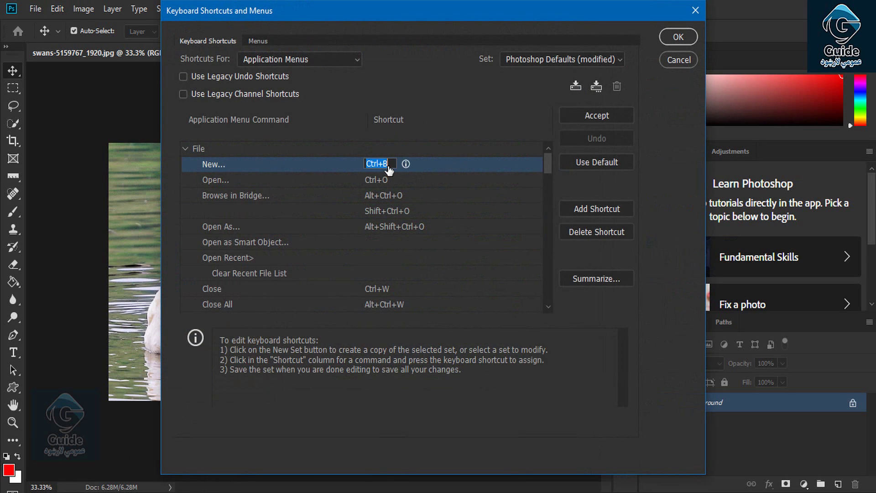
pyautogui.hotkey('ctrl', 'n')
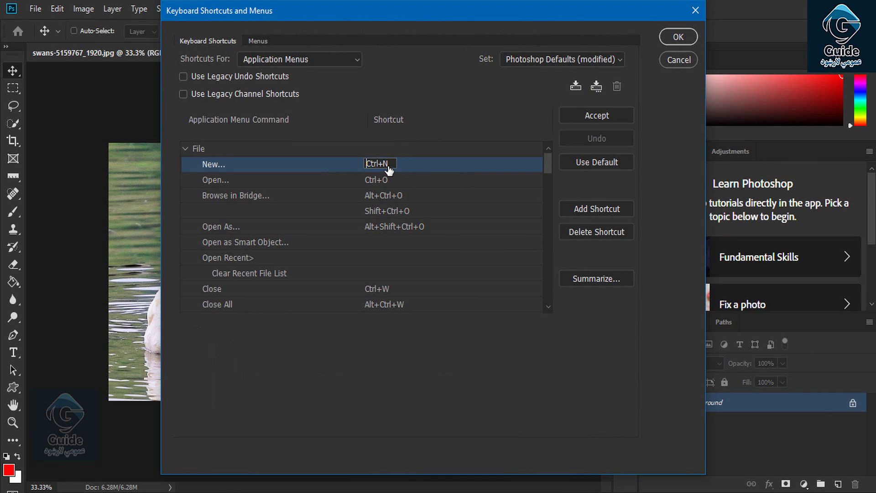
pyautogui.click(601, 117)
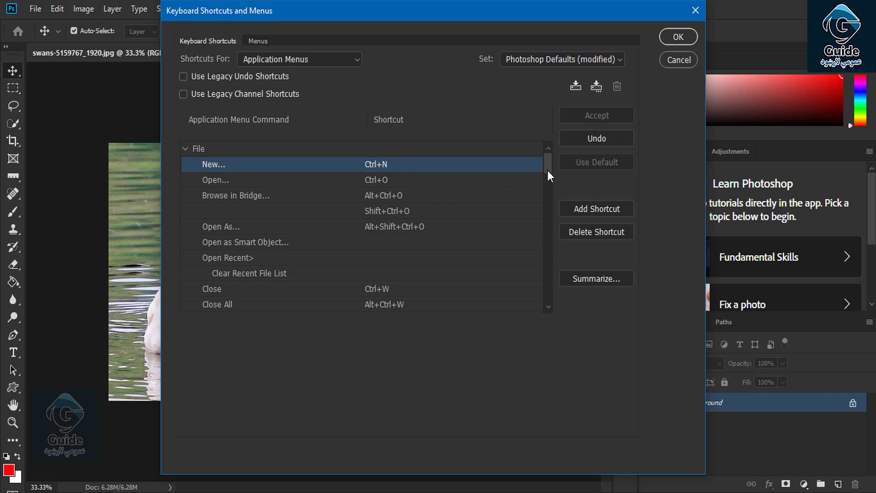
pyautogui.moveTo(548, 171); pyautogui.dragTo(555, 248)
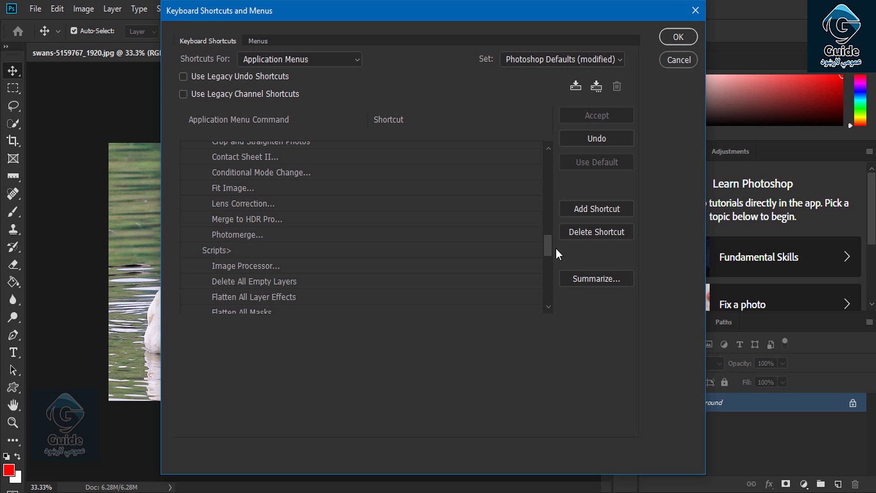
pyautogui.moveTo(549, 251)
pyautogui.mouseDown()
pyautogui.moveTo(548, 160)
pyautogui.moveTo(547, 183)
pyautogui.moveTo(548, 169)
pyautogui.mouseUp()
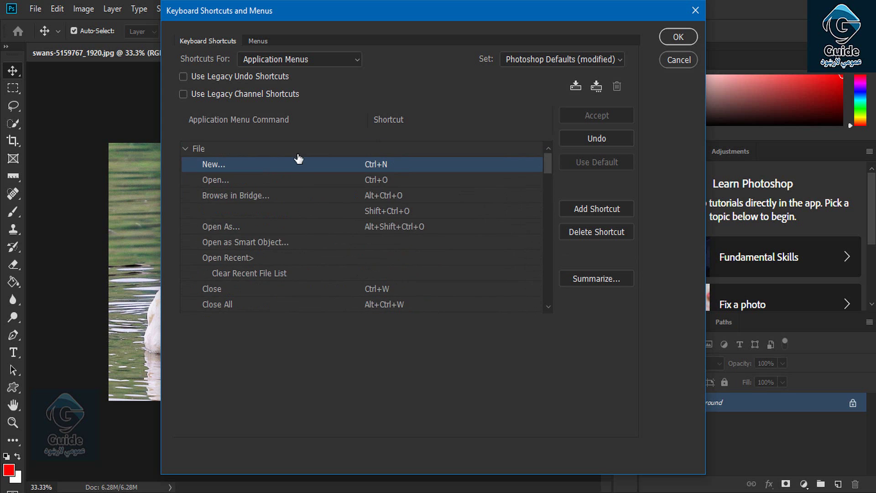
pyautogui.click(185, 148)
# Expand the Type group and start, then cancel, a shortcut entry for Fractions.
pyautogui.click(188, 168)
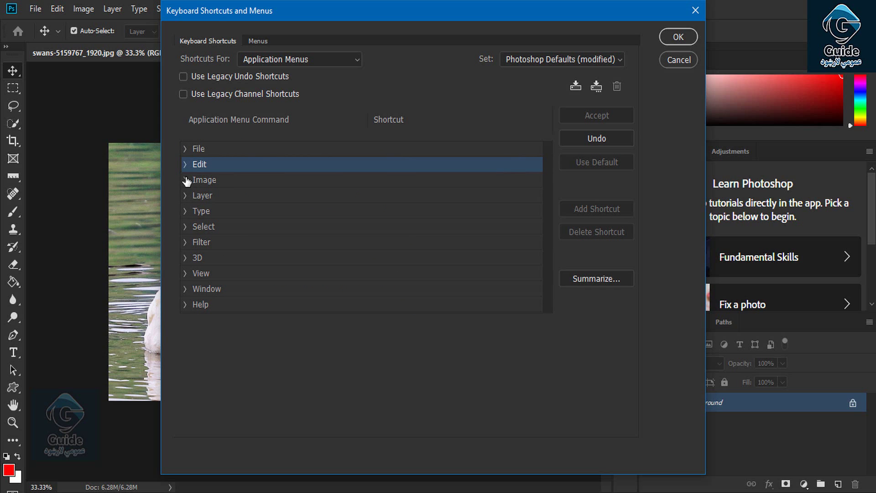
pyautogui.click(186, 211)
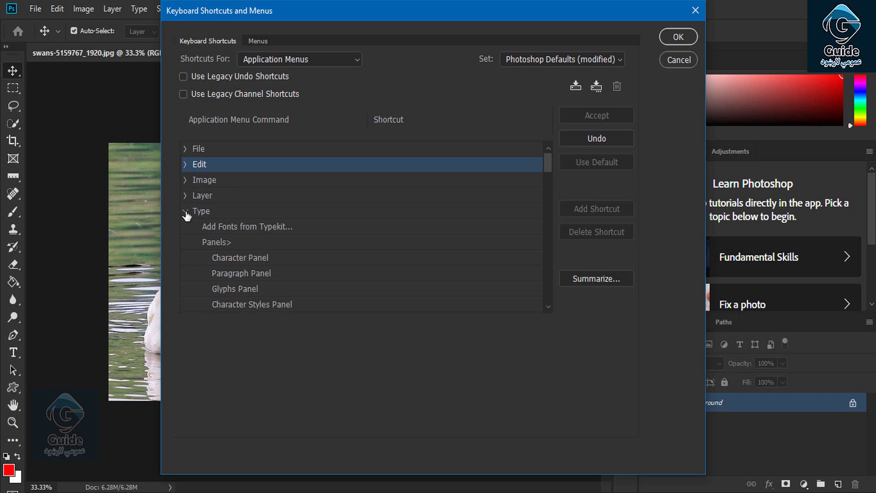
pyautogui.moveTo(547, 161); pyautogui.dragTo(546, 211)
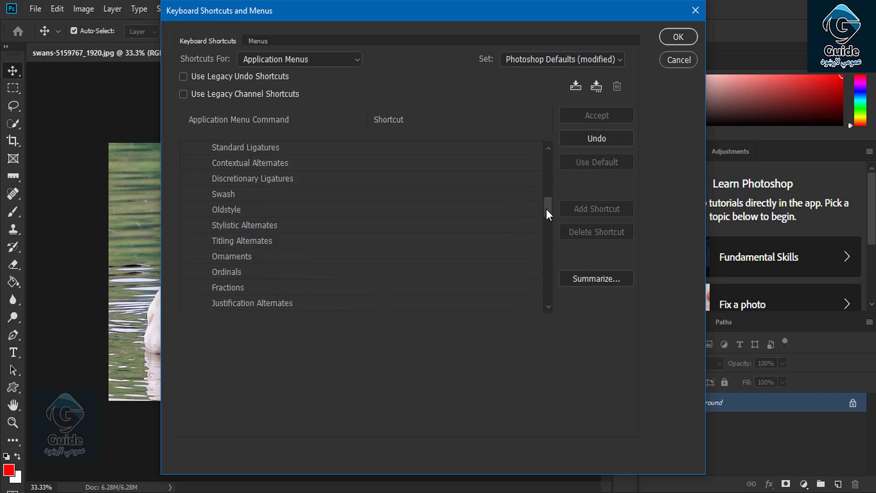
pyautogui.click(250, 235)
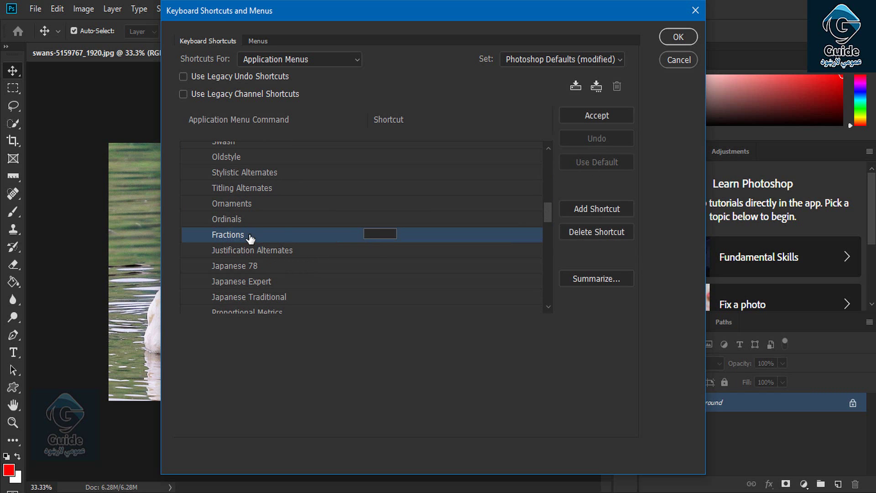
pyautogui.click(549, 185)
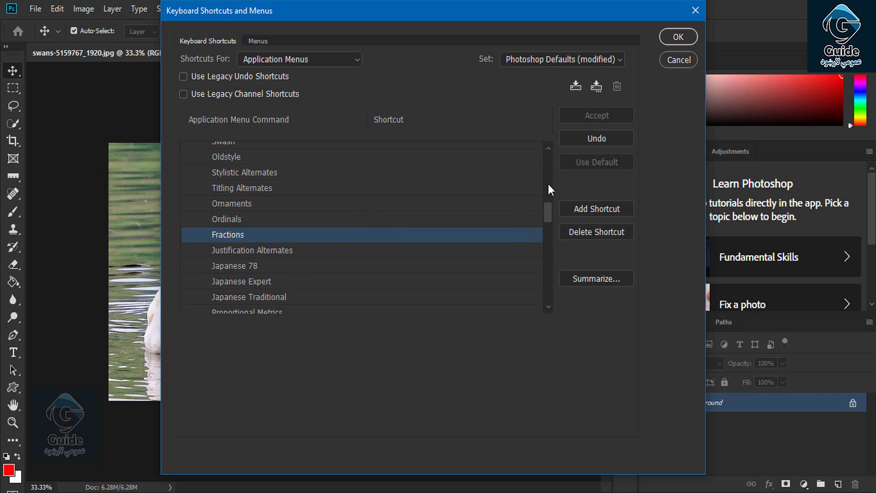
pyautogui.click(548, 199)
pyautogui.moveTo(547, 173)
pyautogui.mouseDown()
pyautogui.moveTo(546, 152)
pyautogui.moveTo(546, 174)
pyautogui.mouseUp()
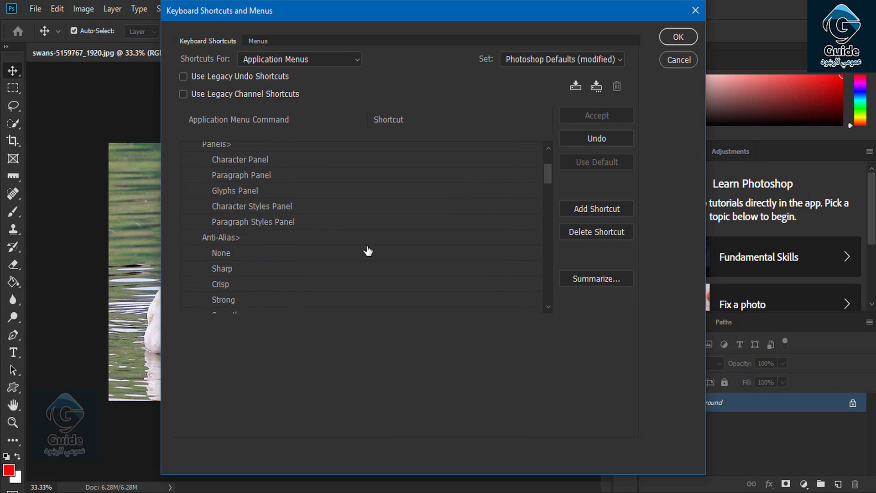
# Start and cancel shortcuts for Crisp and Sharp anti-aliasing, collapse Type, and choose Summarize.
pyautogui.click(224, 285)
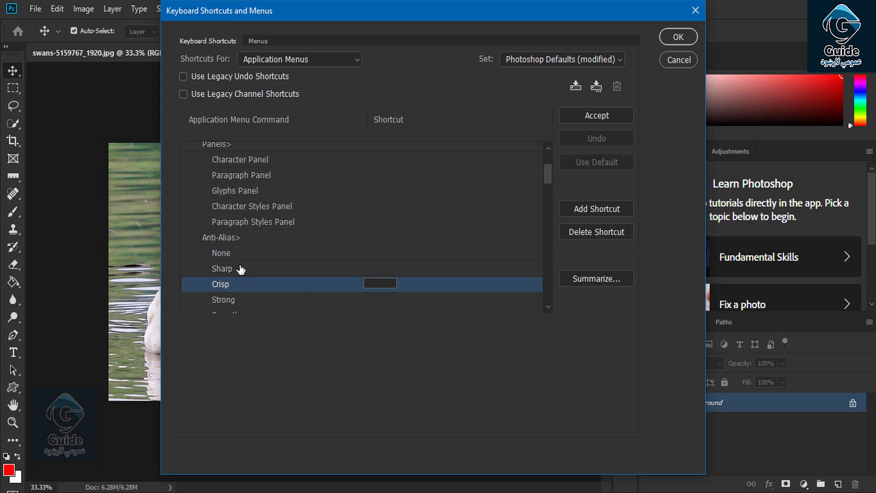
pyautogui.click(240, 270)
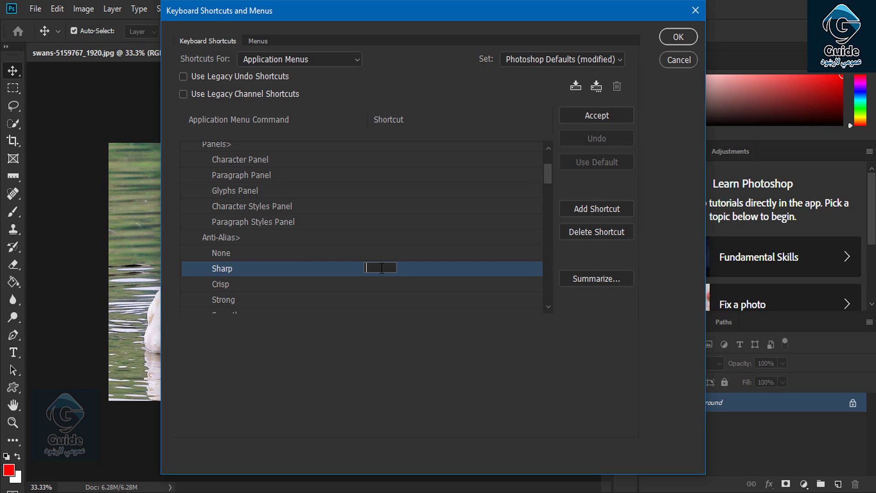
pyautogui.click(550, 169)
pyautogui.moveTo(552, 168); pyautogui.dragTo(555, 152)
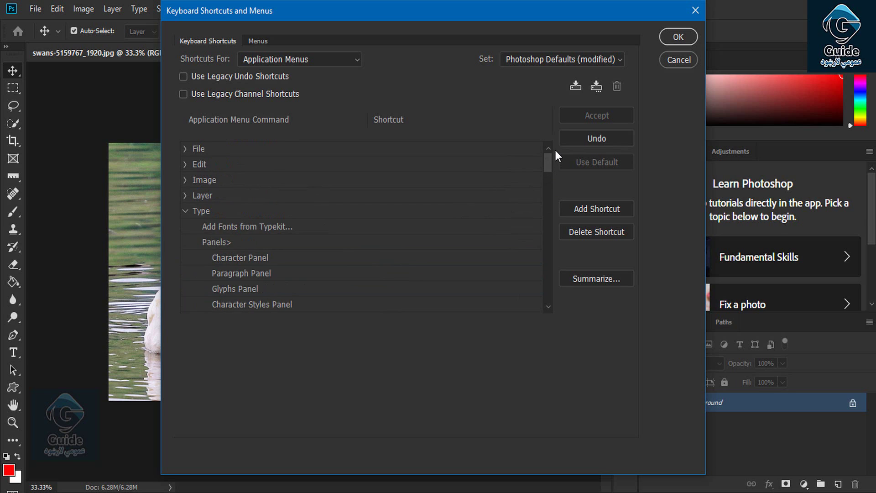
pyautogui.click(185, 211)
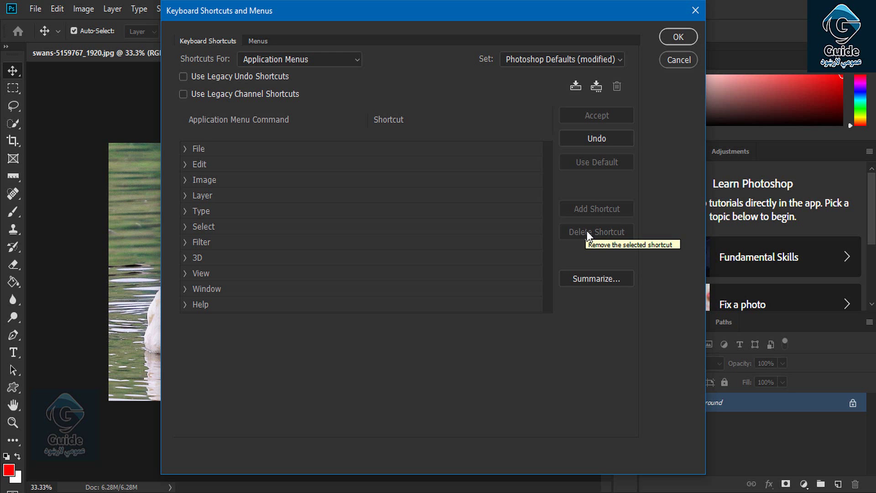
pyautogui.click(588, 276)
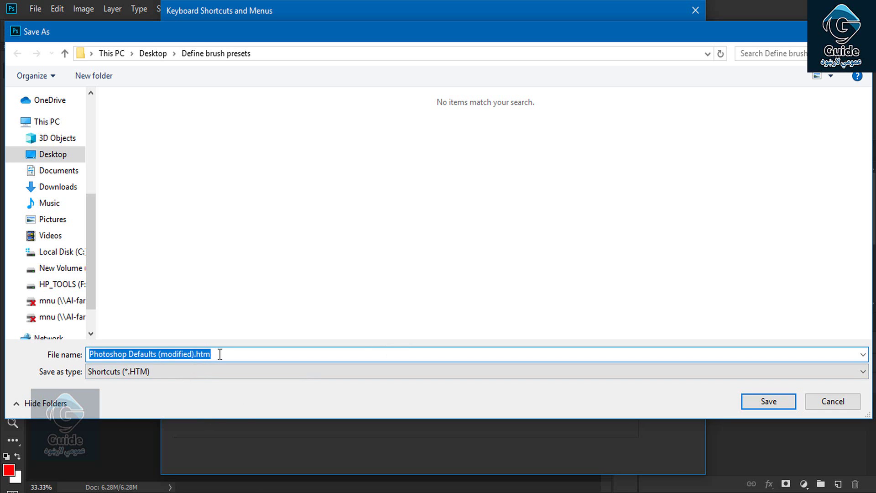
# Cancel the summary save, then on the Menus tab start a new menu set and cancel its save.
pyautogui.click(823, 403)
pyautogui.click(265, 40)
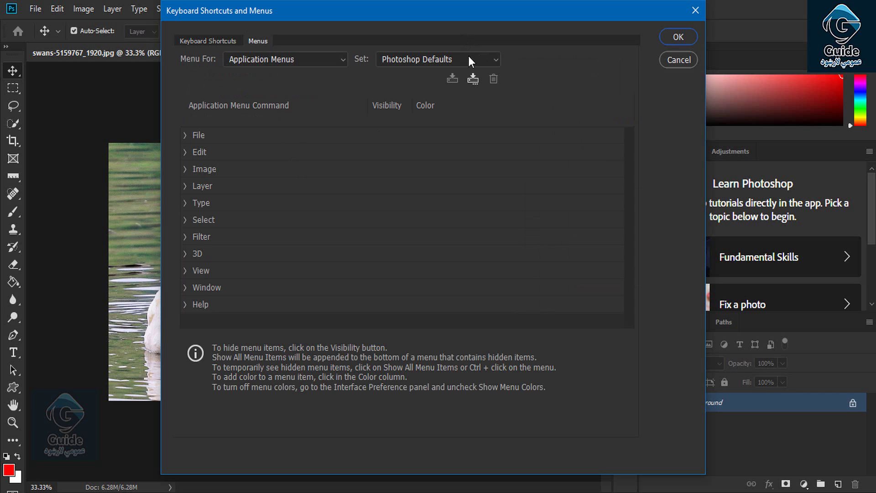
pyautogui.click(473, 79)
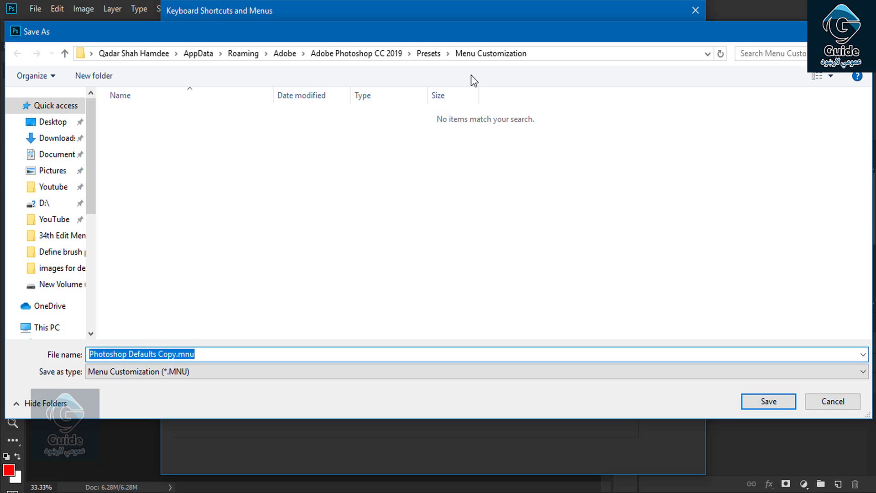
pyautogui.click(840, 404)
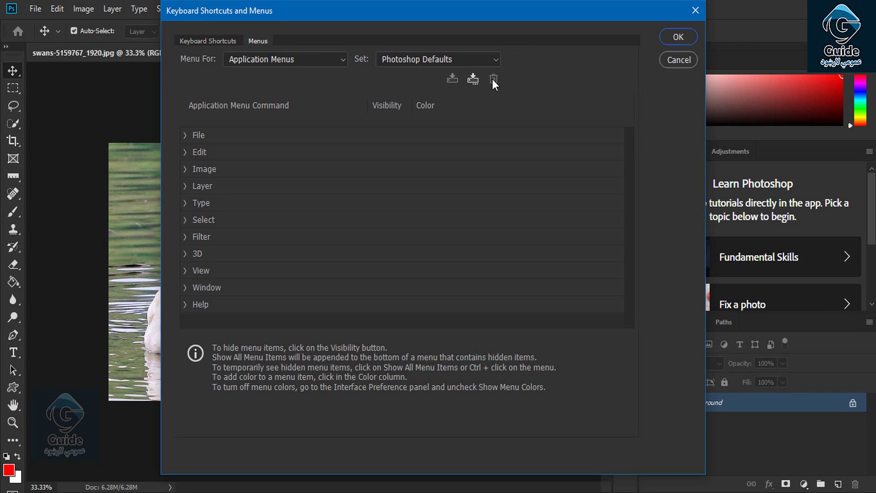
# Hide Undo in Edit > Menus, apply it, and check the Edit menu without Undo.
pyautogui.click(679, 60)
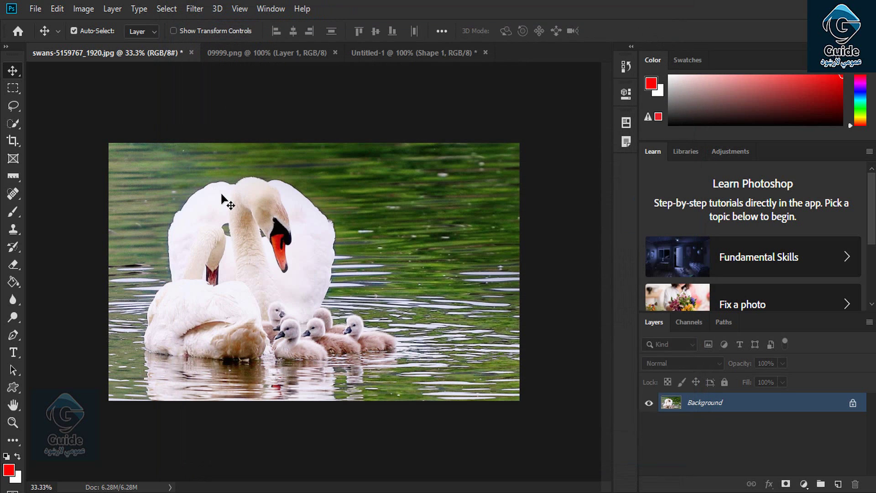
pyautogui.click(57, 8)
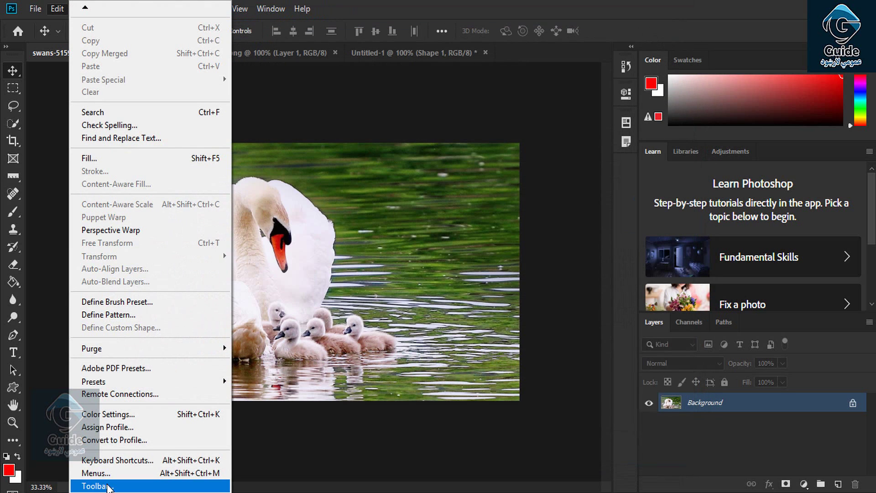
pyautogui.click(108, 475)
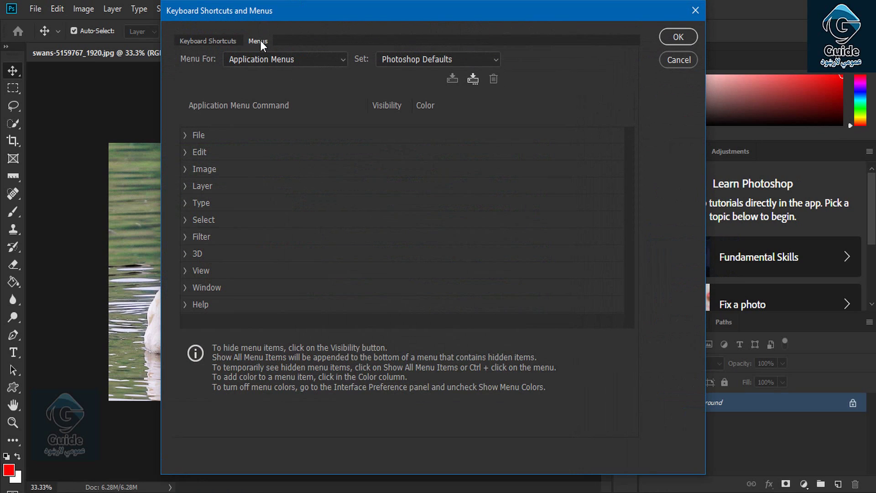
pyautogui.click(185, 155)
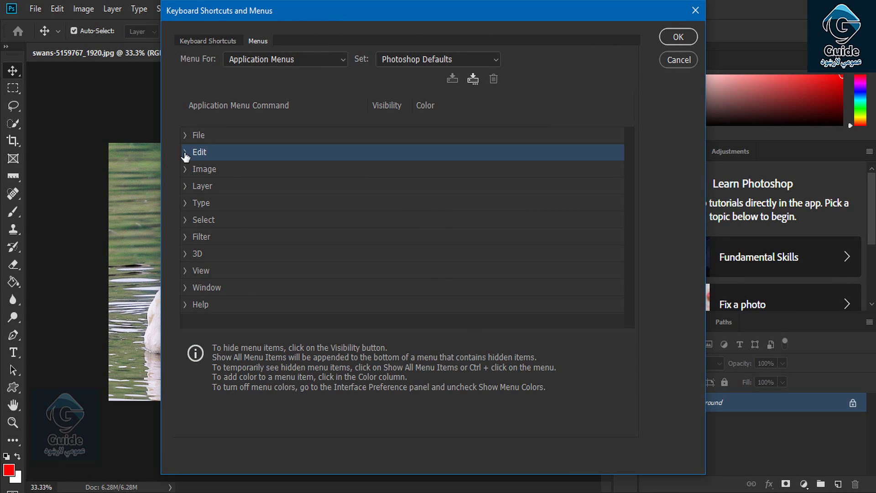
pyautogui.click(216, 172)
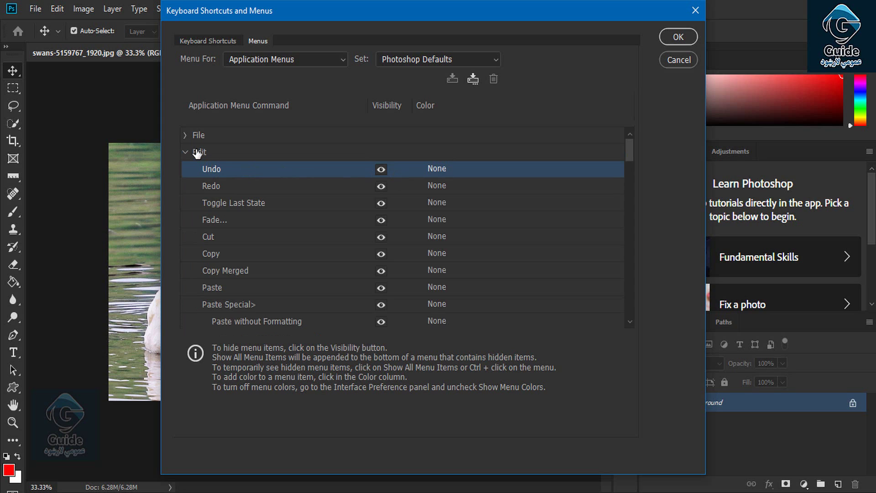
pyautogui.click(381, 173)
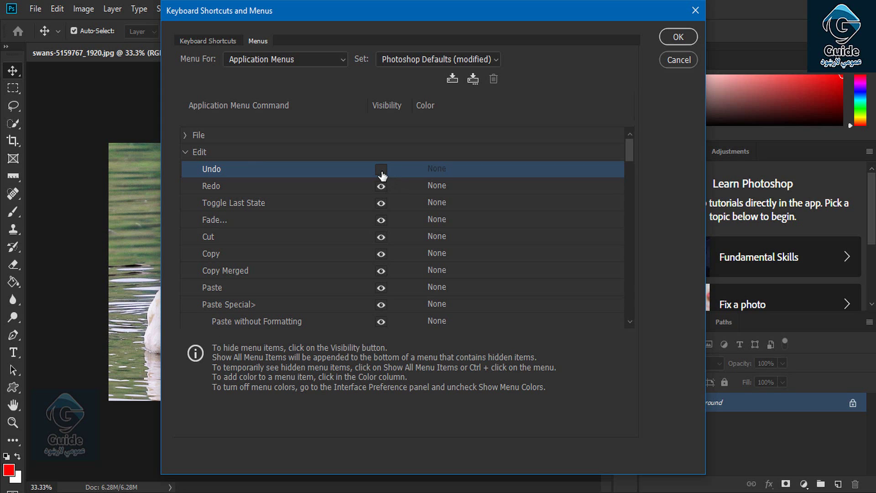
pyautogui.click(678, 36)
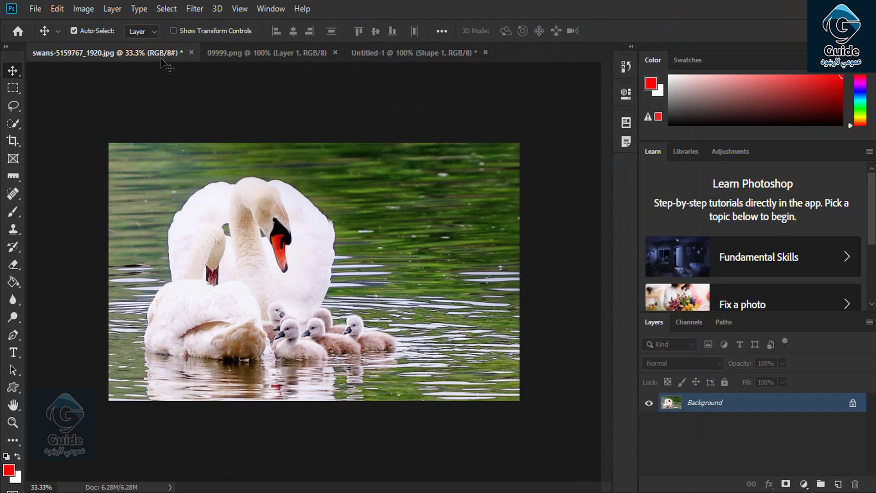
pyautogui.click(56, 9)
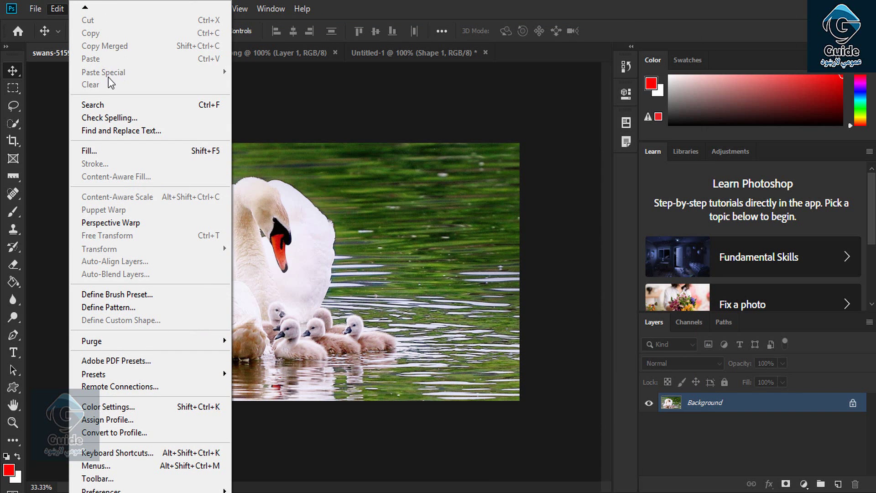
# Make Undo visible again in the Menus settings and confirm it is back in Edit.
pyautogui.click(110, 463)
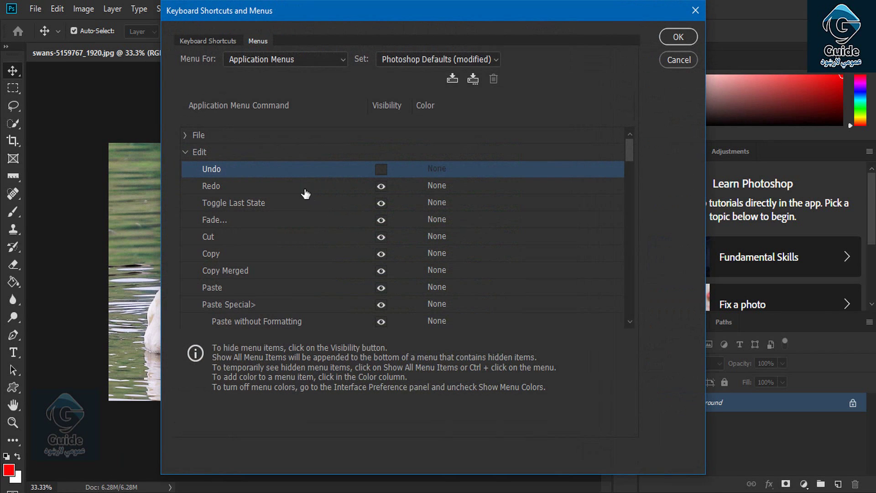
pyautogui.click(381, 169)
pyautogui.click(678, 36)
pyautogui.click(57, 9)
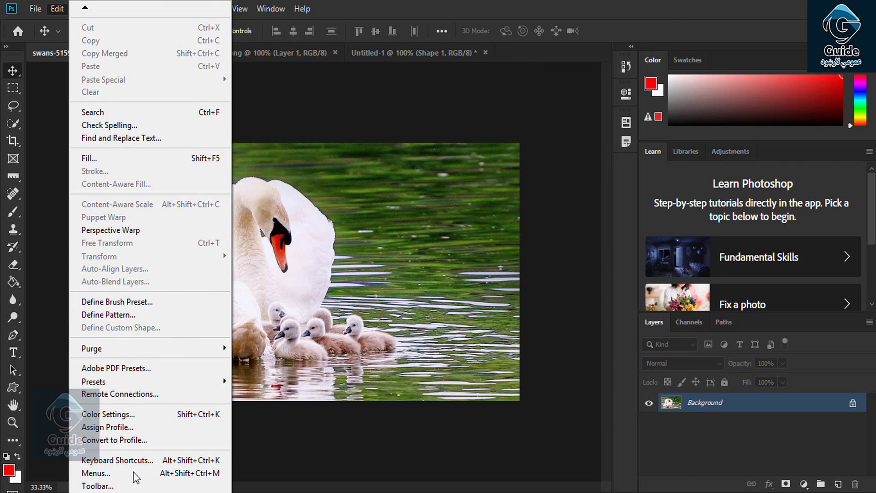
# In Customize Toolbar, drag Move Tool below Artboard Tool, close the dialog, and inspect the group.
pyautogui.click(133, 487)
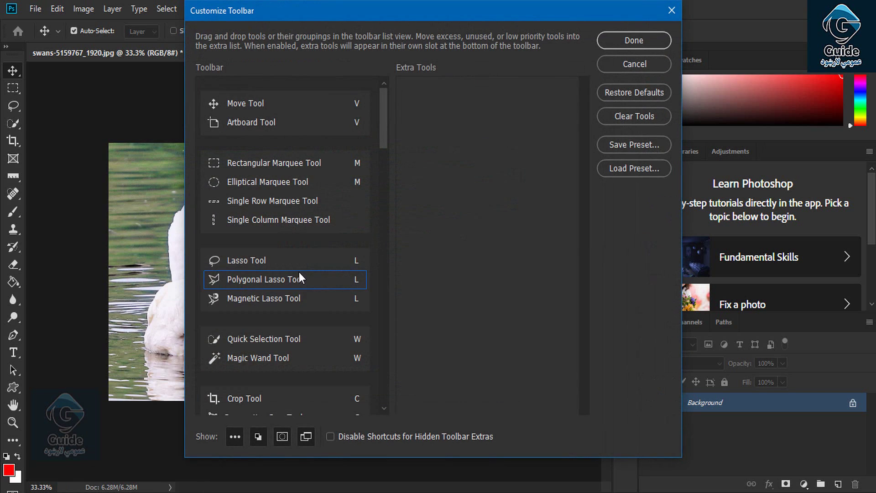
pyautogui.moveTo(385, 91)
pyautogui.mouseDown()
pyautogui.moveTo(384, 146)
pyautogui.moveTo(384, 91)
pyautogui.mouseUp()
pyautogui.moveTo(258, 102); pyautogui.dragTo(253, 133)
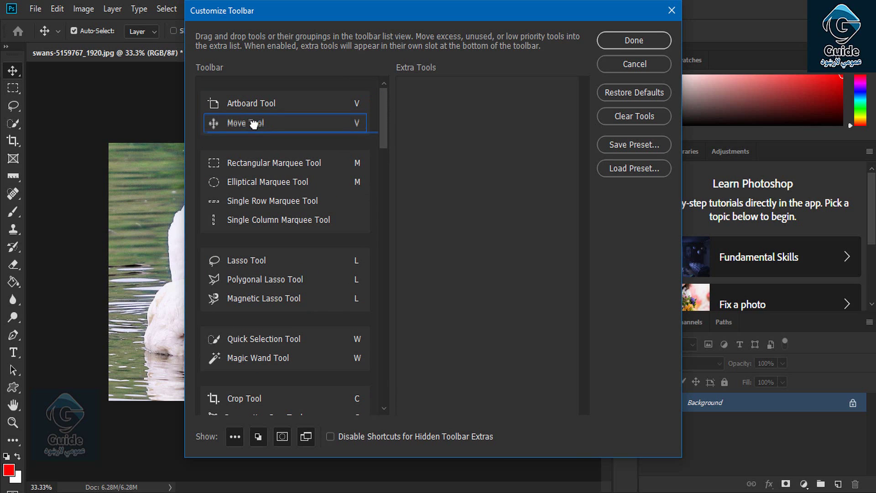
pyautogui.click(256, 97)
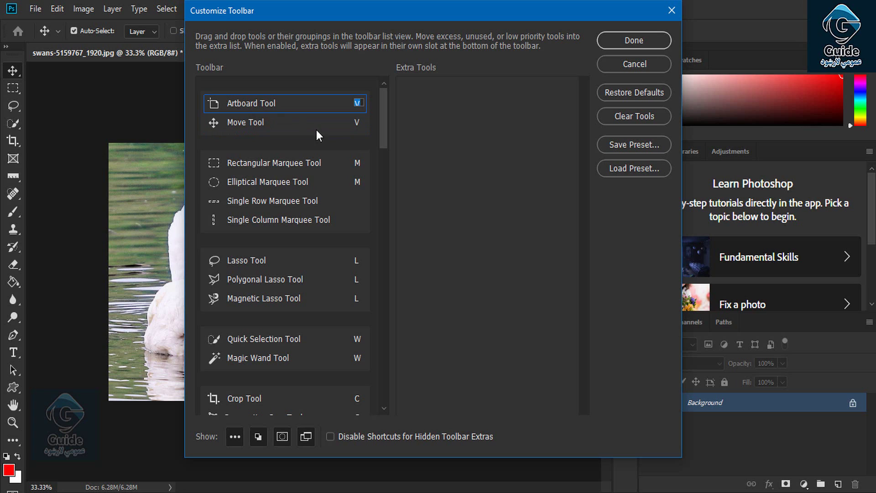
pyautogui.click(277, 167)
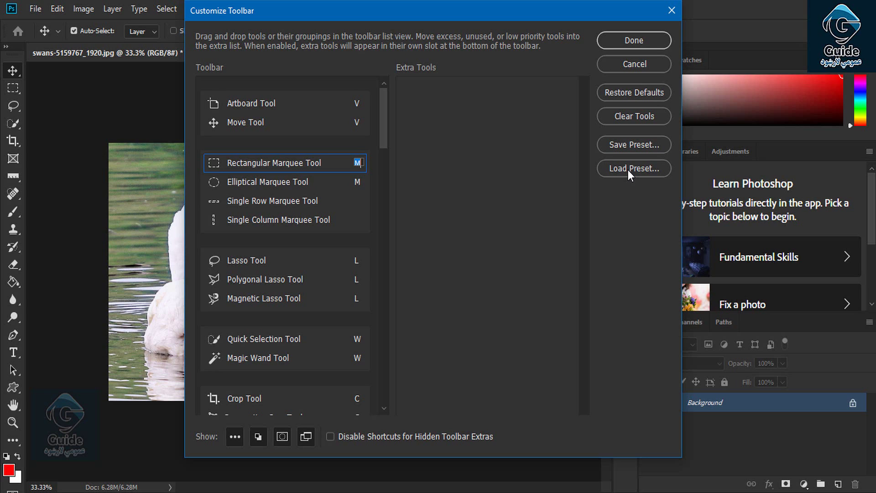
pyautogui.click(634, 40)
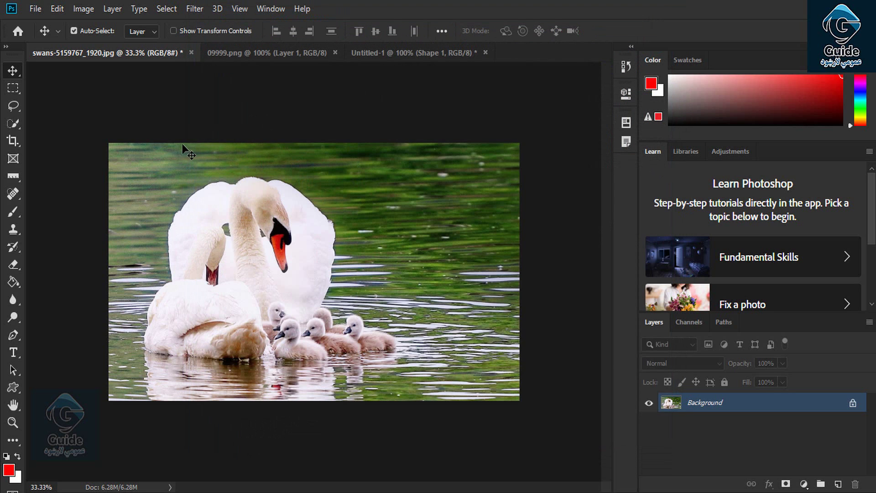
pyautogui.rightClick(13, 71)
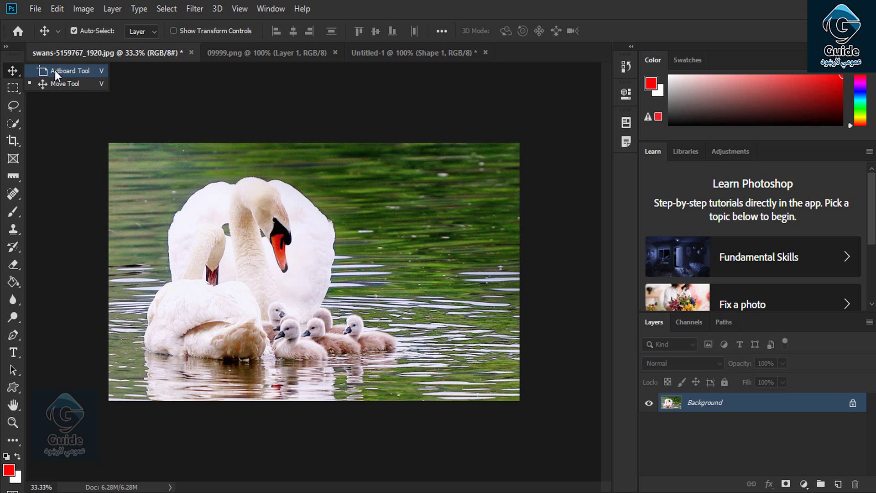
# Reorder again so Move Tool sits above Artboard Tool, confirm with Done, and verify the group.
pyautogui.click(57, 9)
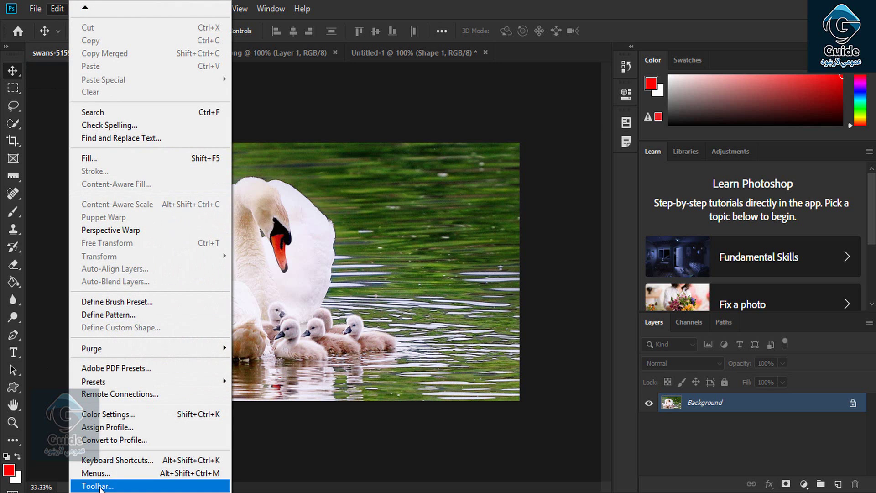
pyautogui.click(99, 486)
pyautogui.moveTo(262, 122); pyautogui.dragTo(258, 98)
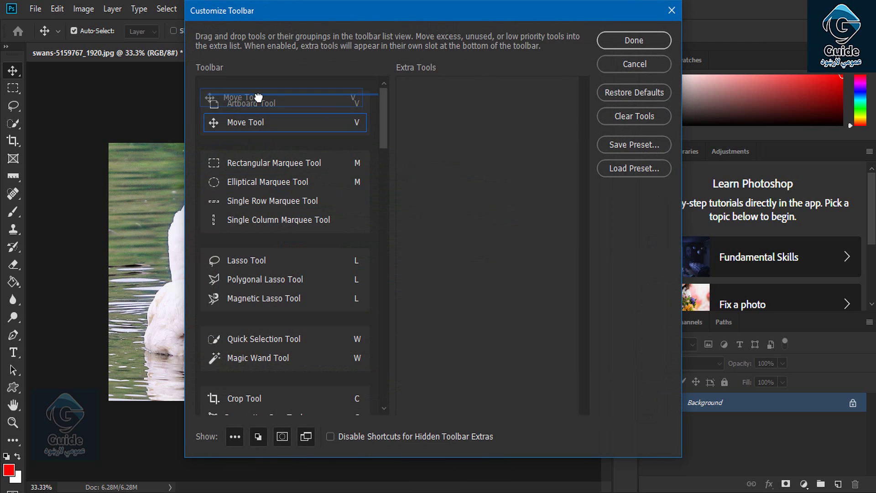
pyautogui.click(624, 41)
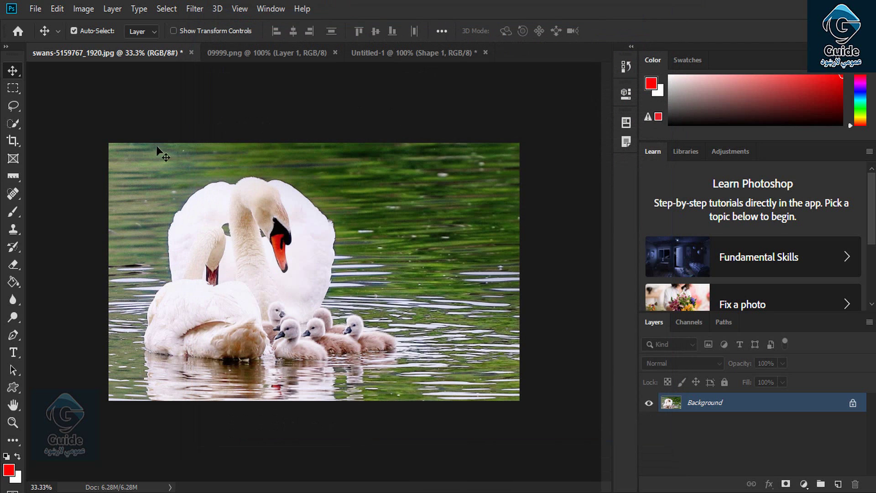
pyautogui.rightClick(15, 75)
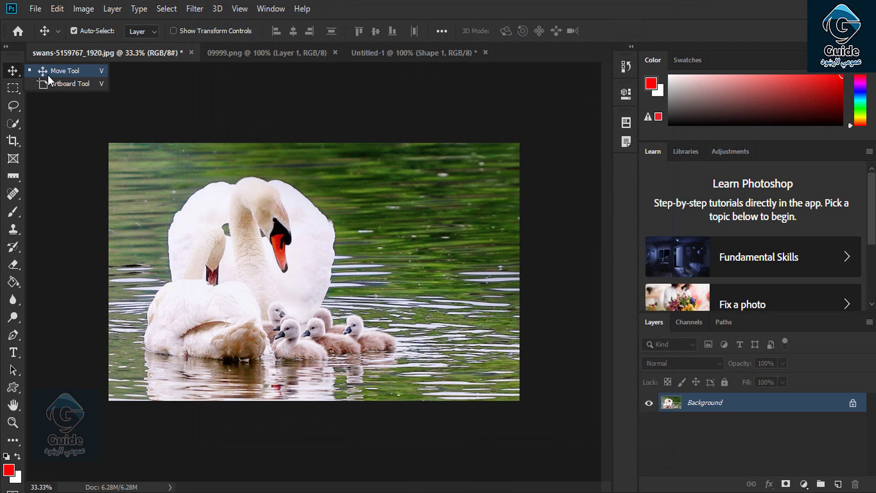
# Open the General preferences and move the dialog up and to the left.
pyautogui.click(58, 8)
pyautogui.moveTo(137, 487)
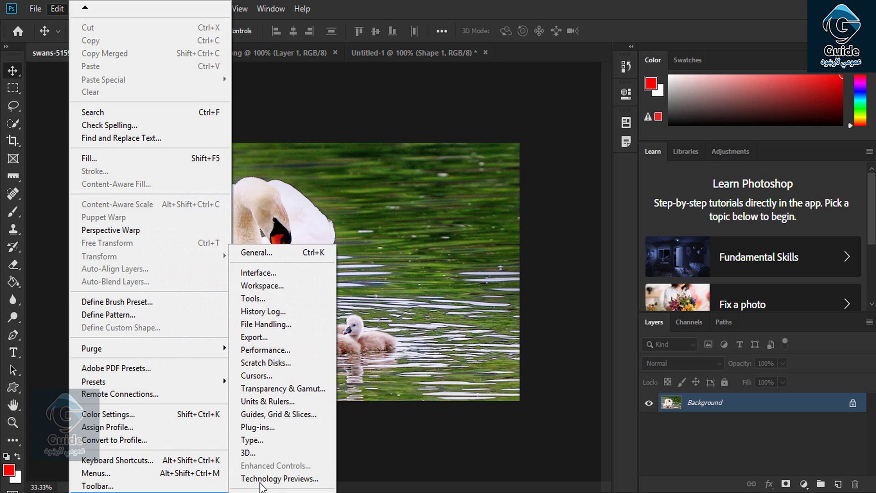
pyautogui.click(284, 258)
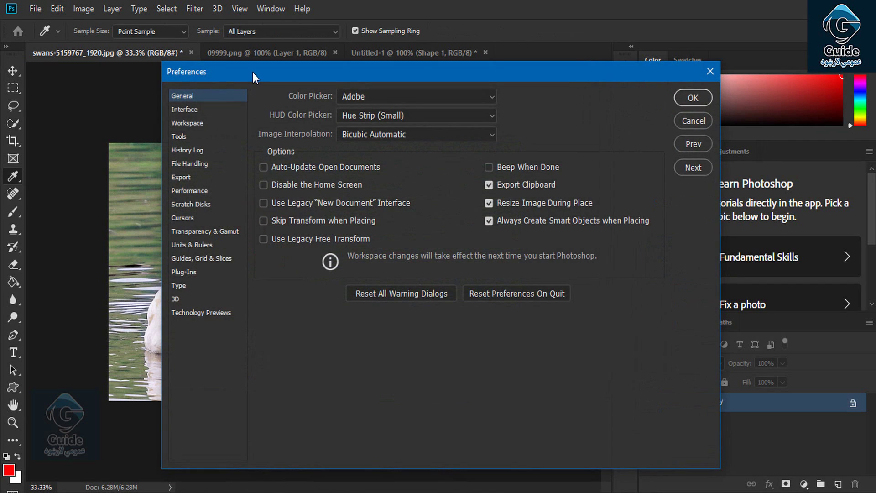
pyautogui.moveTo(252, 72); pyautogui.dragTo(229, 52)
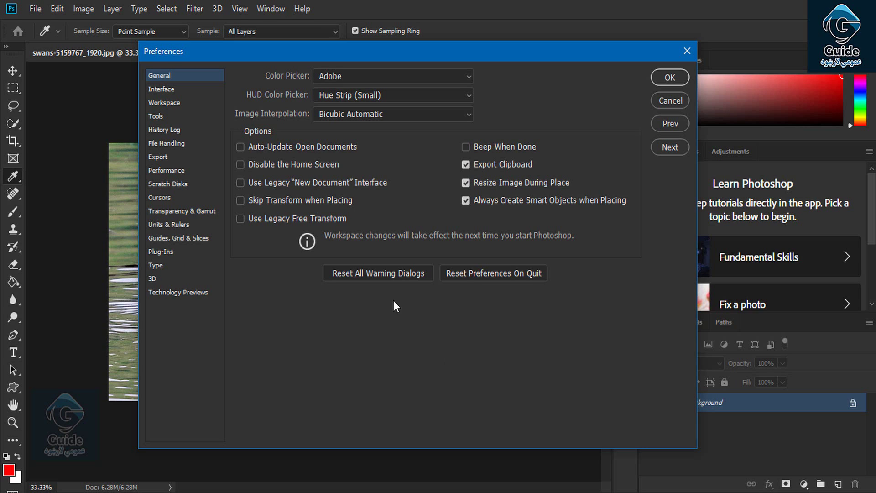
# Keep the Adobe color picker, Hue Strip (Small) HUD picker and Bicubic Automatic interpolation.
pyautogui.click(349, 77)
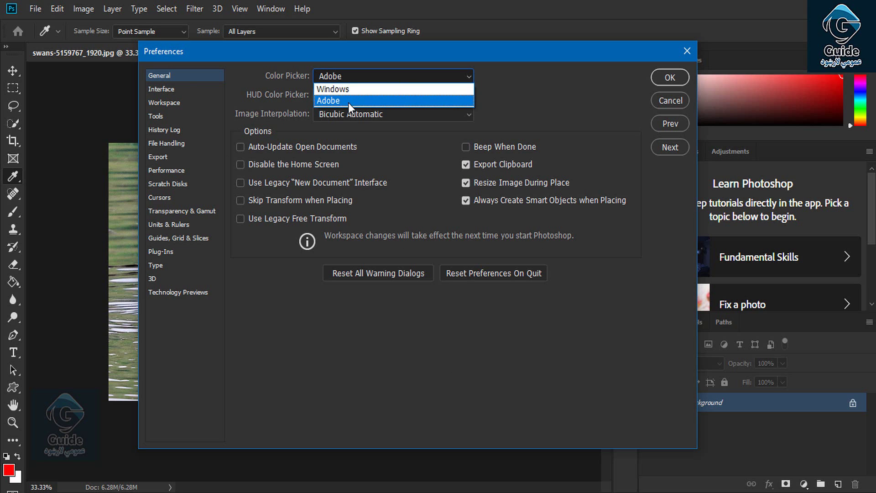
pyautogui.click(349, 101)
pyautogui.click(354, 96)
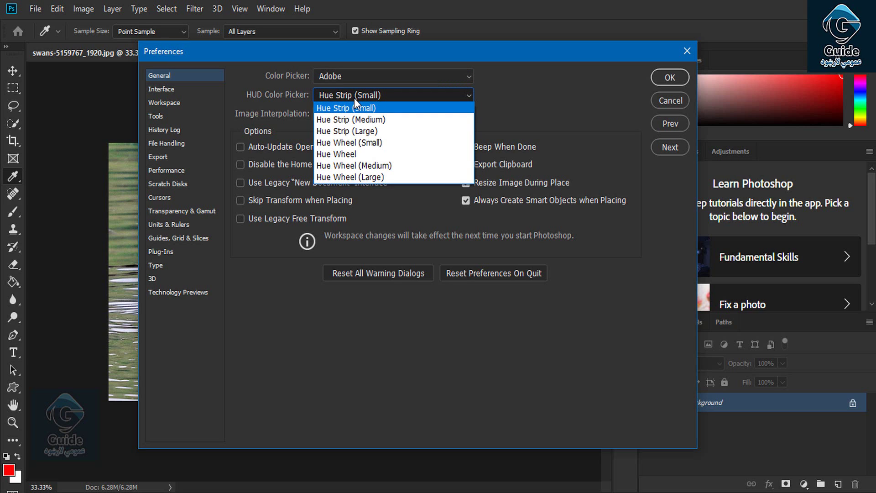
pyautogui.click(279, 109)
pyautogui.click(352, 113)
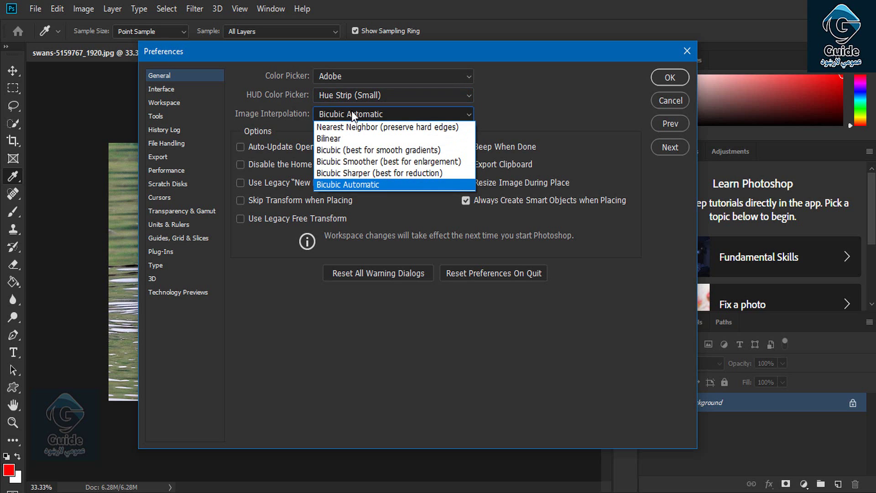
pyautogui.click(352, 114)
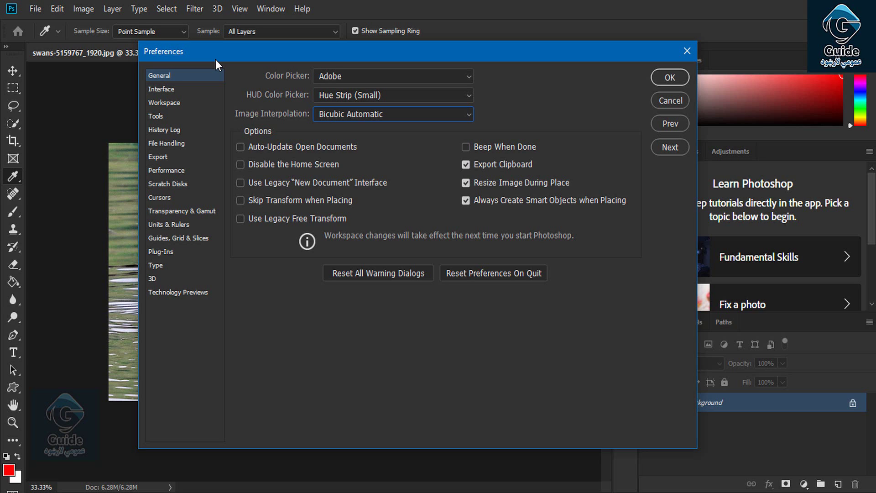
pyautogui.click(177, 95)
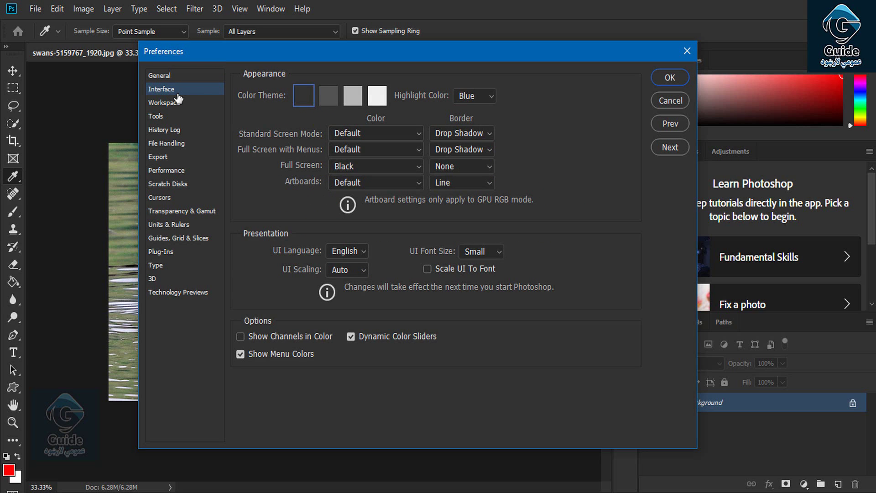
# Try the lighter colour themes, return to the darkest theme, and keep Blue highlight colour.
pyautogui.click(323, 96)
pyautogui.click(358, 97)
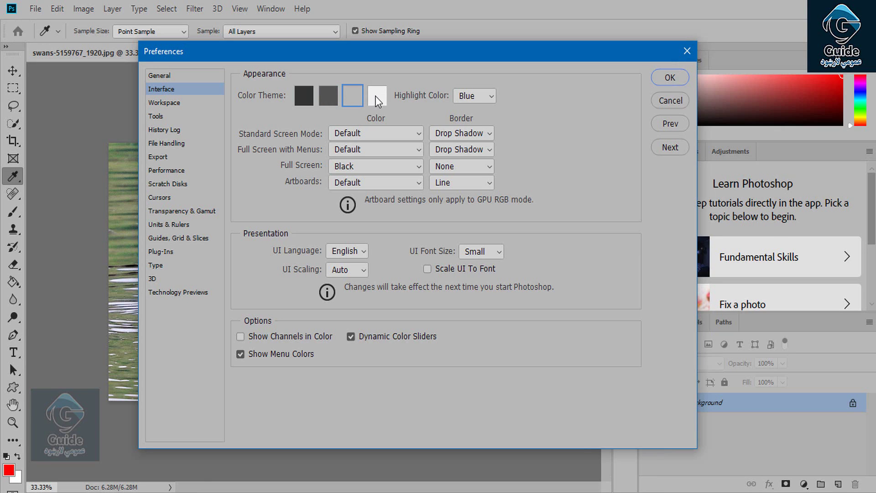
pyautogui.click(376, 96)
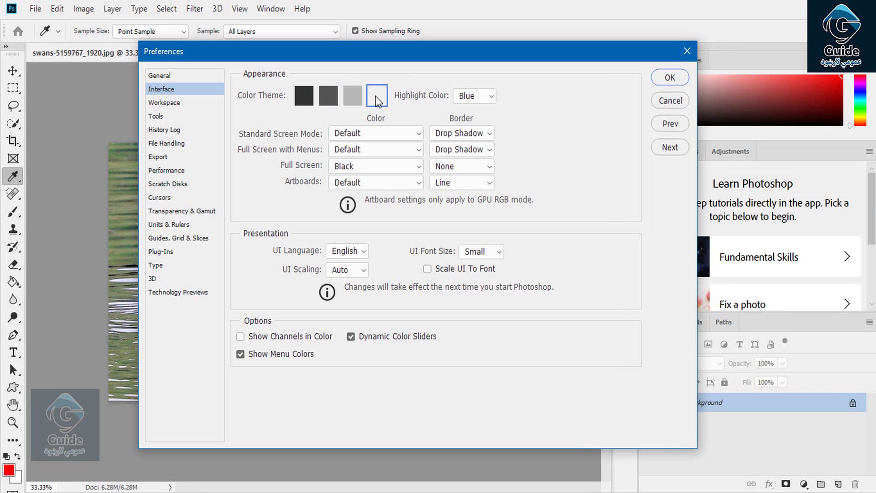
pyautogui.click(302, 96)
pyautogui.click(473, 95)
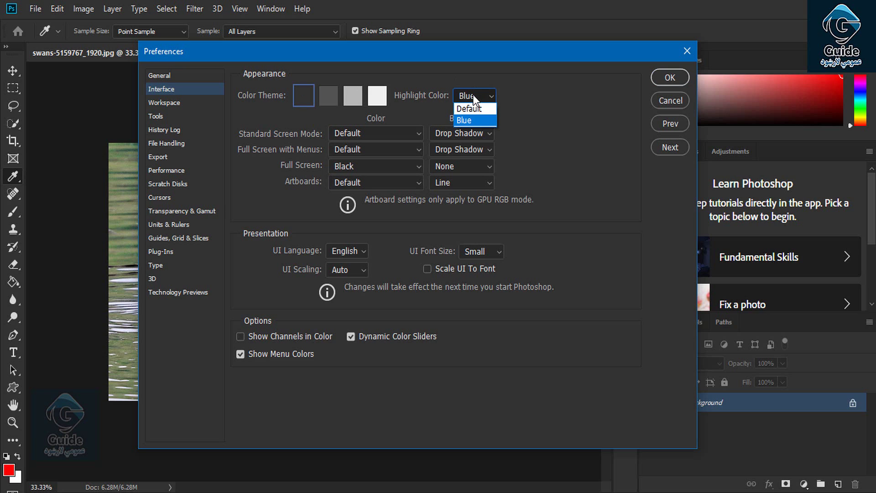
pyautogui.click(472, 100)
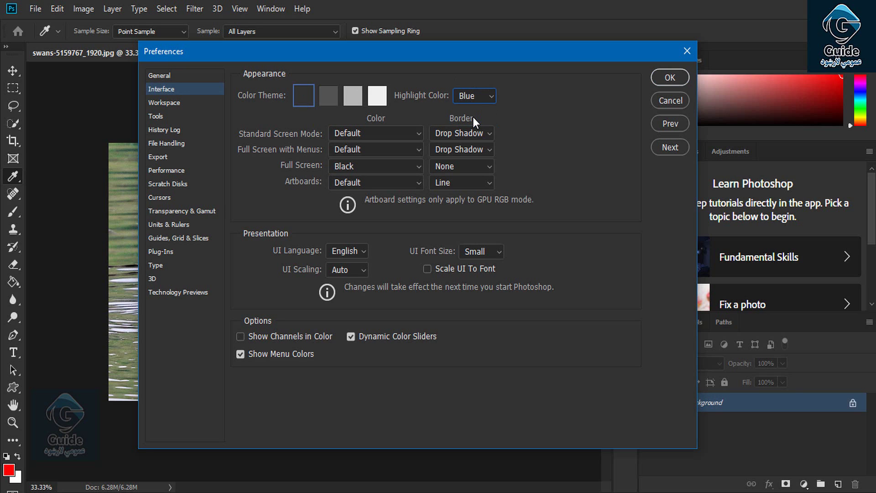
# Set the Standard Screen Mode colour back to Default and keep the Drop Shadow border.
pyautogui.click(381, 128)
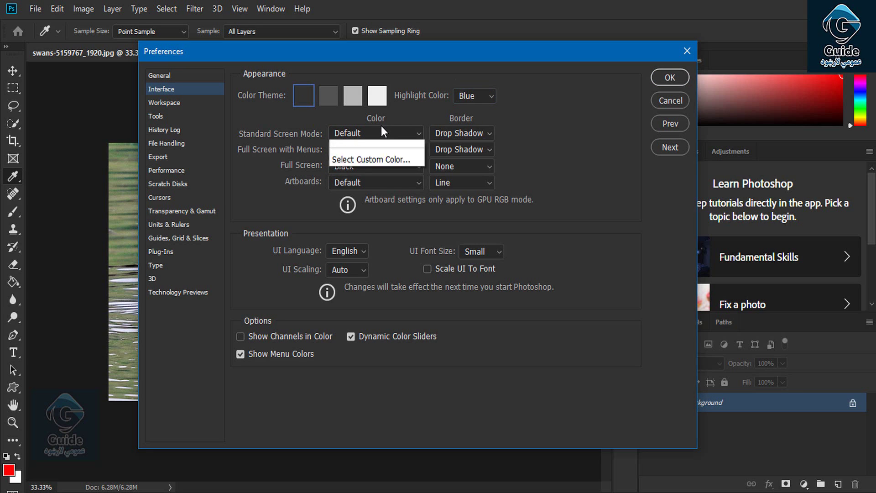
pyautogui.click(374, 157)
pyautogui.click(373, 134)
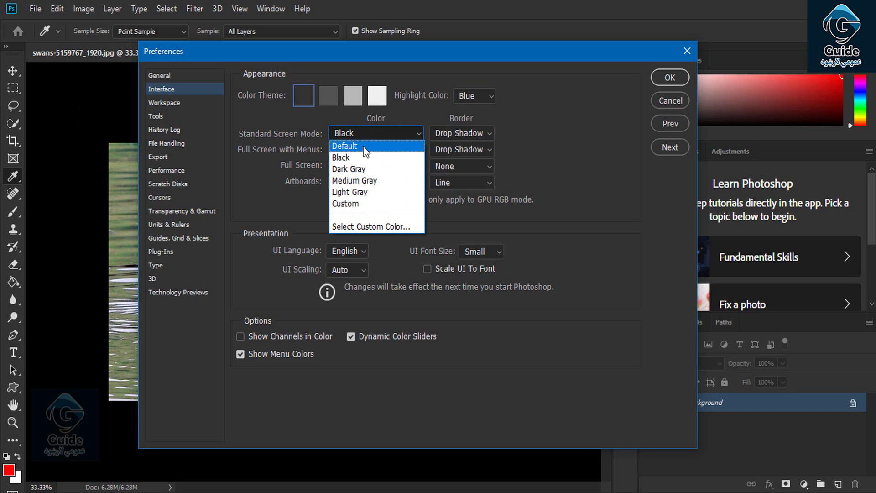
pyautogui.click(363, 146)
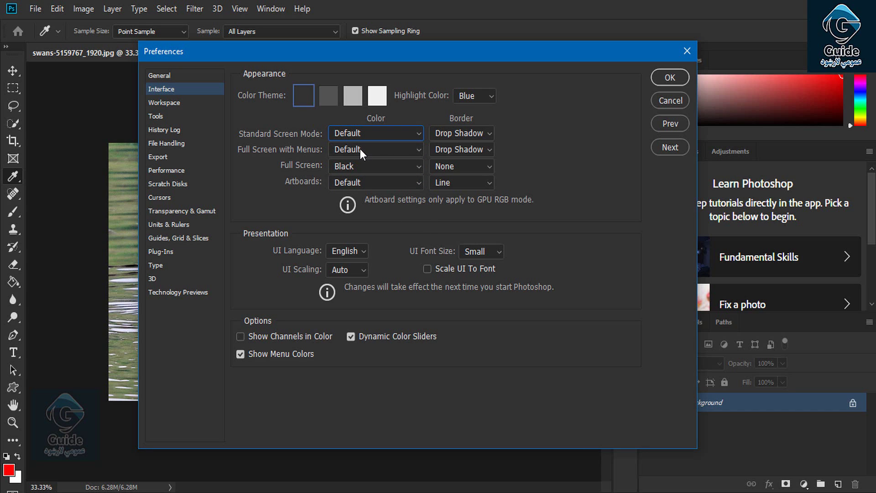
pyautogui.click(459, 129)
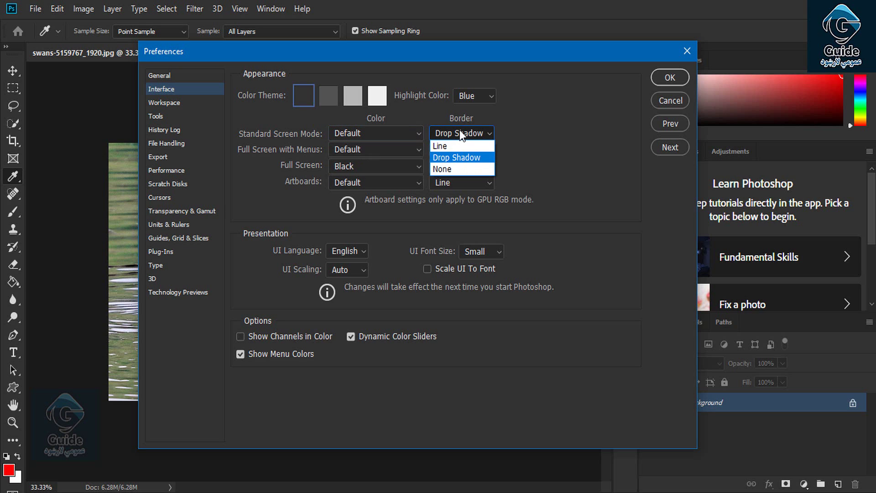
pyautogui.click(459, 130)
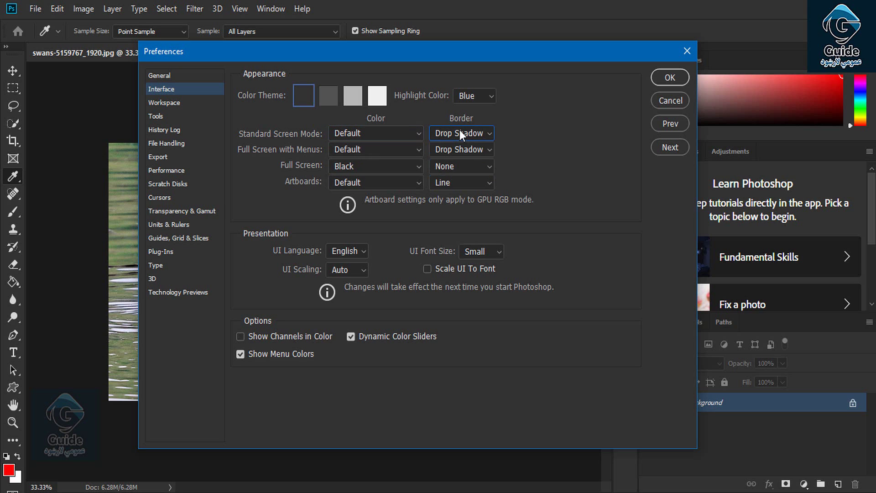
# Try Dark Gray, then set Full Screen with Menus and Full Screen colours to Default.
pyautogui.click(347, 148)
pyautogui.click(356, 185)
pyautogui.click(354, 150)
pyautogui.click(353, 166)
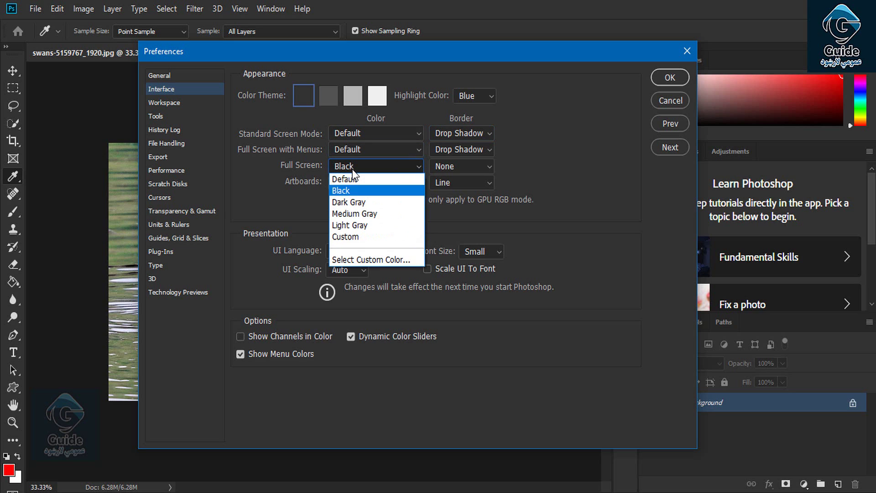
pyautogui.click(357, 201)
pyautogui.click(355, 169)
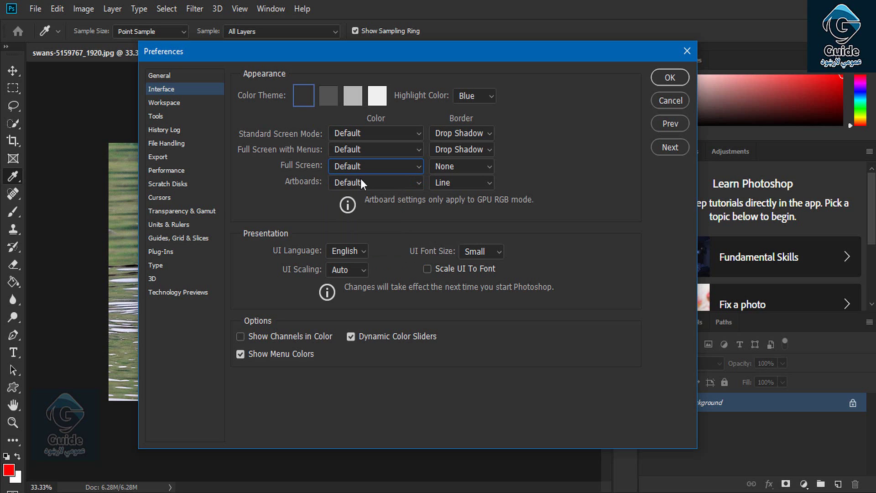
# Set the artboard colour back to Default after trying Black, then check artboard borders and languages.
pyautogui.click(360, 182)
pyautogui.click(363, 210)
pyautogui.click(354, 180)
pyautogui.click(352, 193)
pyautogui.click(458, 179)
pyautogui.click(356, 254)
# Step through the Workspace and Tools preferences to the History Log page.
pyautogui.click(171, 106)
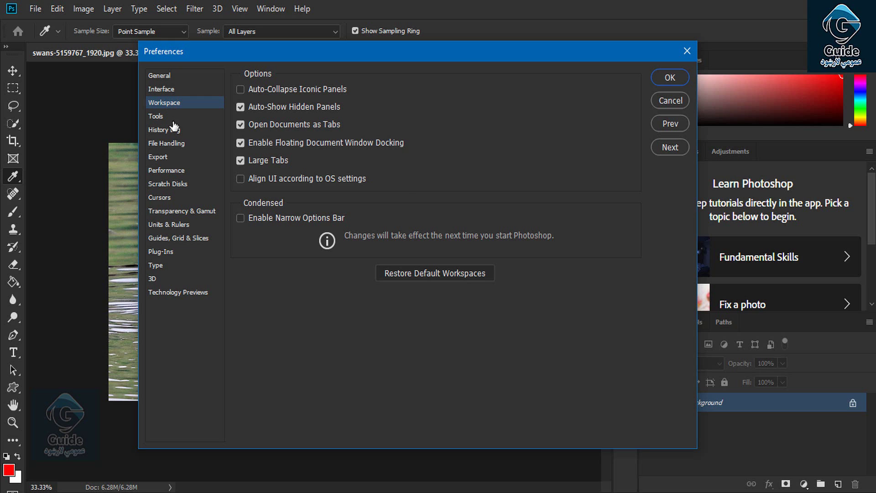
pyautogui.click(173, 120)
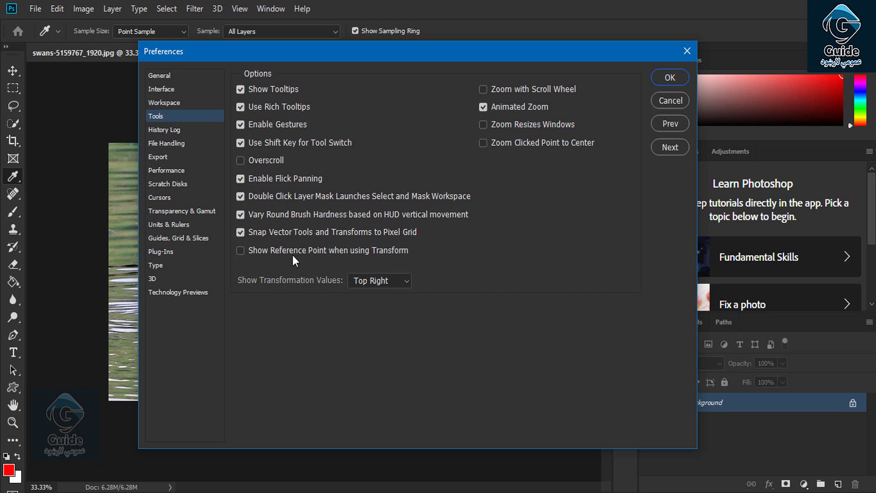
pyautogui.click(169, 131)
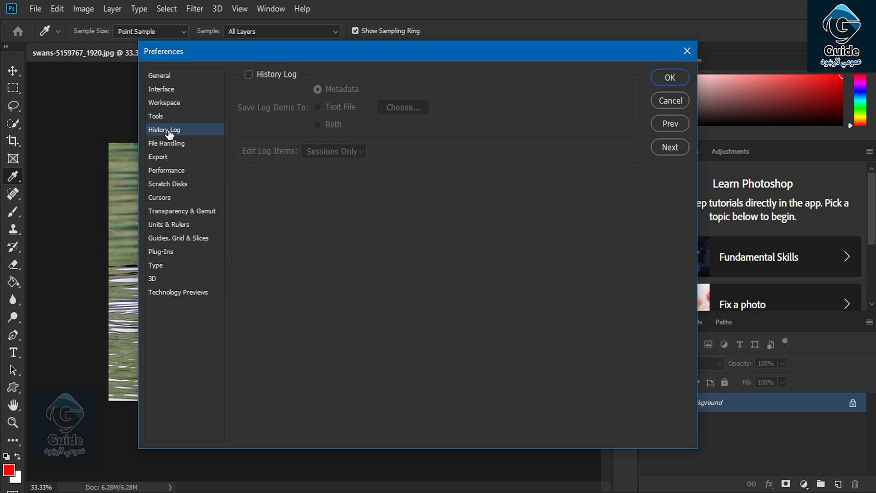
# Turn the history log on and back off, then keep Always Save for image previews in File Handling.
pyautogui.click(251, 75)
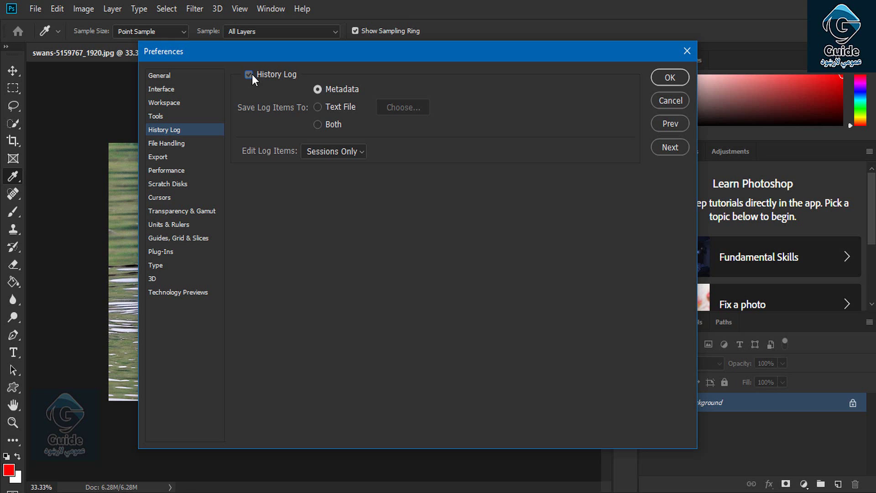
pyautogui.click(251, 74)
pyautogui.click(202, 145)
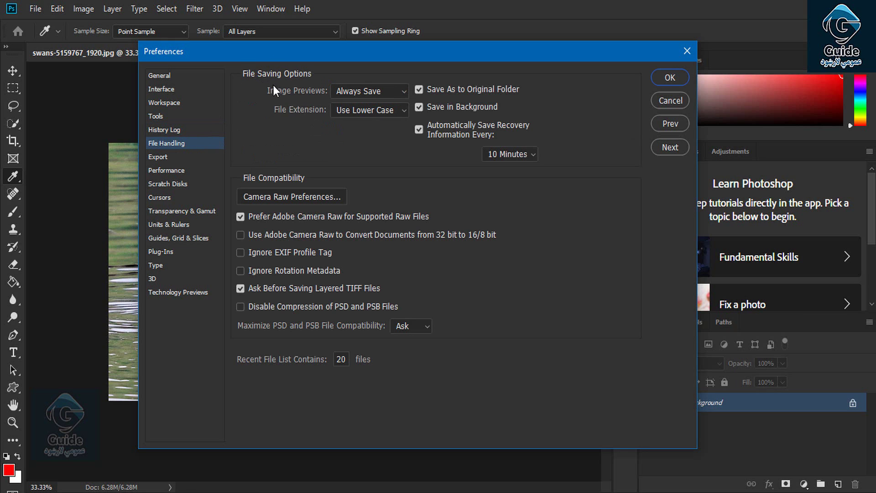
pyautogui.click(359, 93)
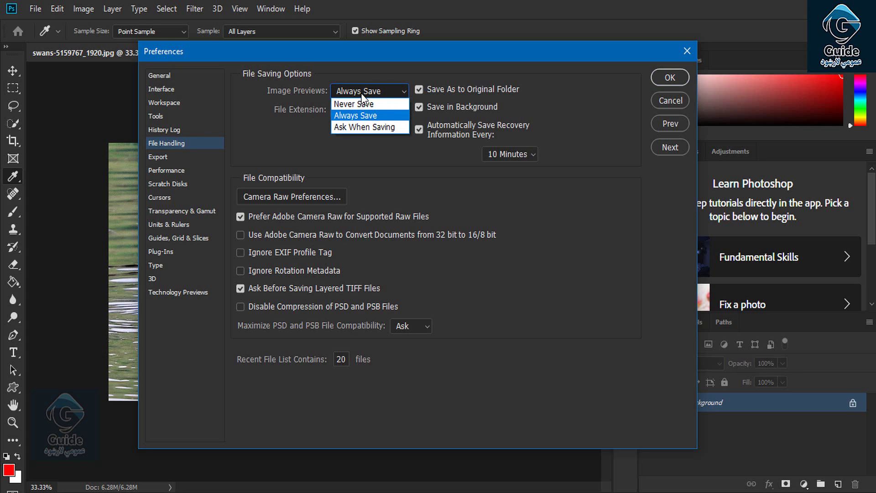
pyautogui.click(360, 118)
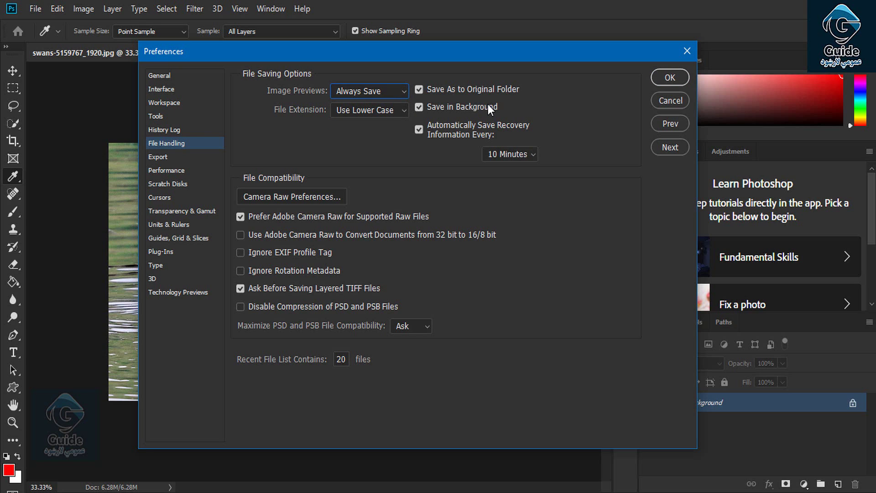
# Keep automatic recovery information saving at every 10 Minutes.
pyautogui.click(521, 156)
pyautogui.click(520, 153)
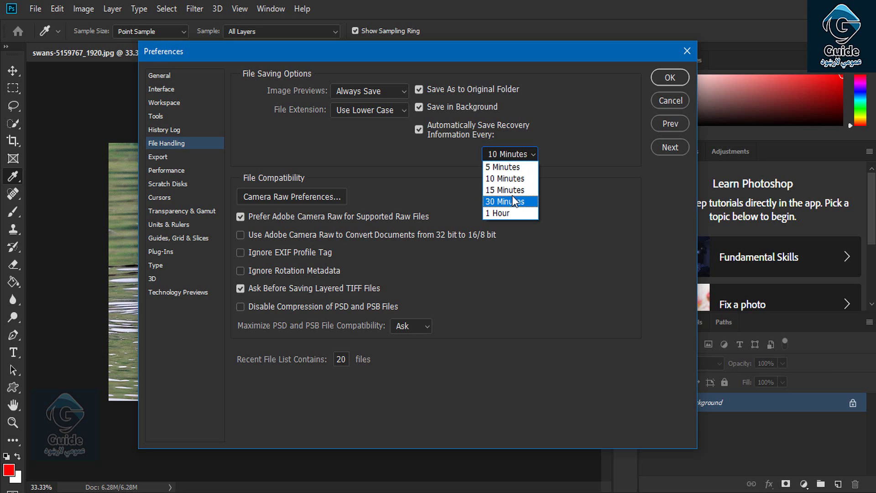
pyautogui.click(493, 156)
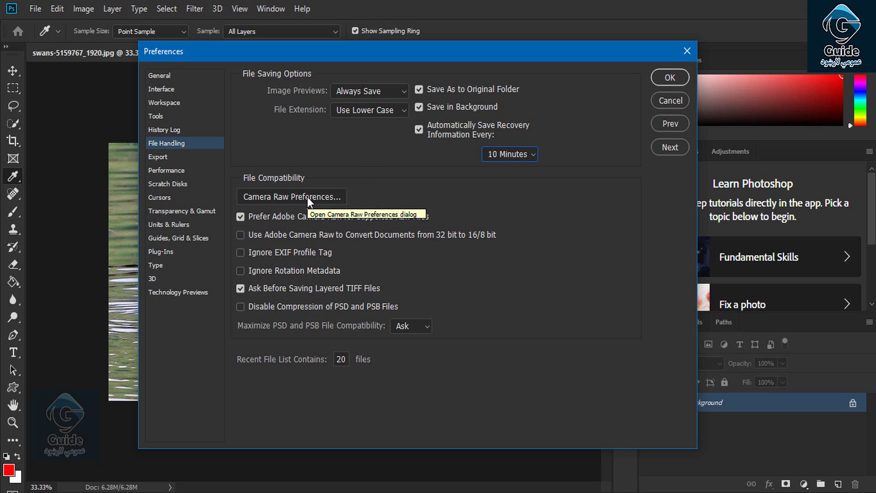
# Open the Export preferences and try JPG as the quick export format.
pyautogui.click(185, 159)
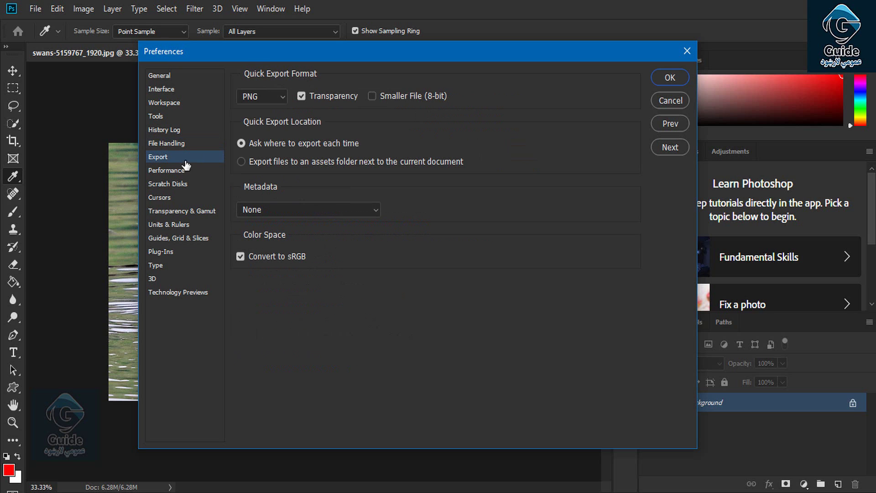
pyautogui.click(279, 97)
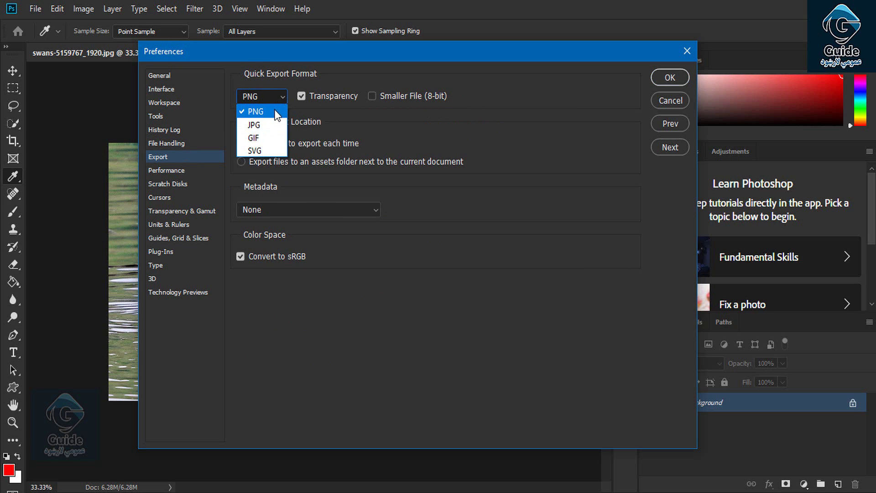
pyautogui.click(276, 113)
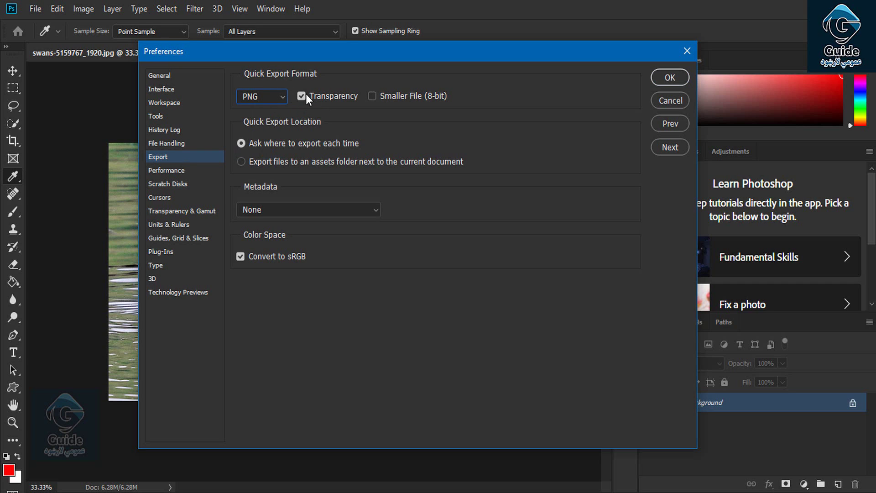
pyautogui.click(256, 96)
pyautogui.click(259, 122)
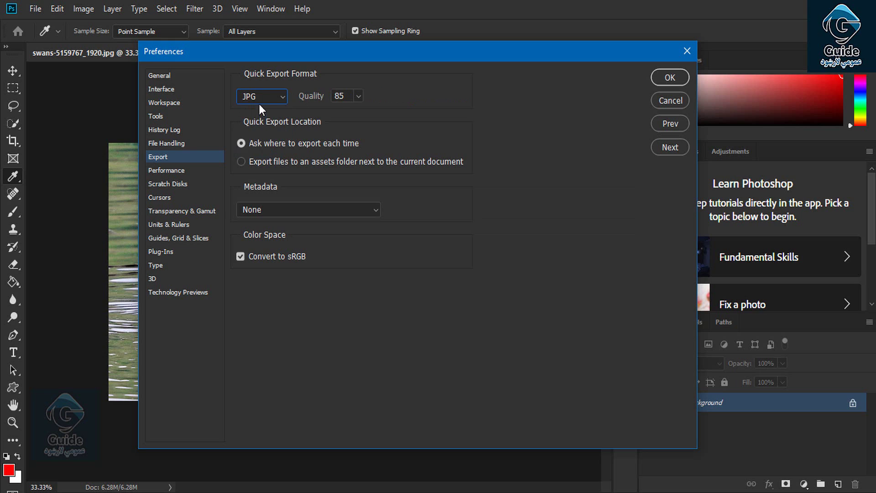
pyautogui.click(259, 94)
pyautogui.click(268, 131)
# Try GIF, return the quick export format to PNG, and keep export metadata at None.
pyautogui.click(258, 97)
pyautogui.click(261, 137)
pyautogui.click(257, 97)
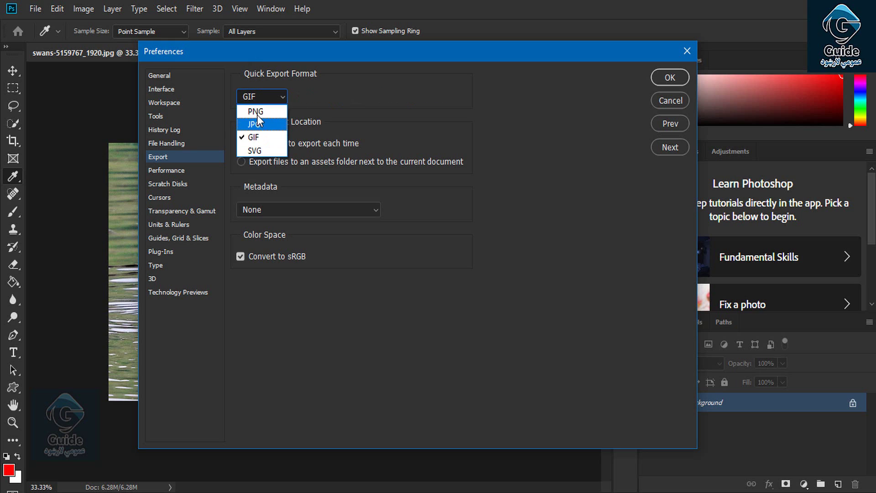
pyautogui.click(256, 111)
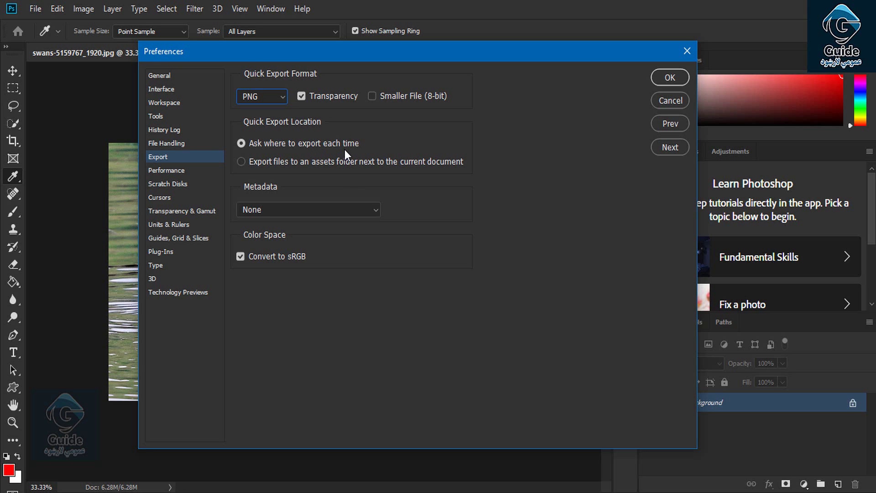
pyautogui.click(336, 212)
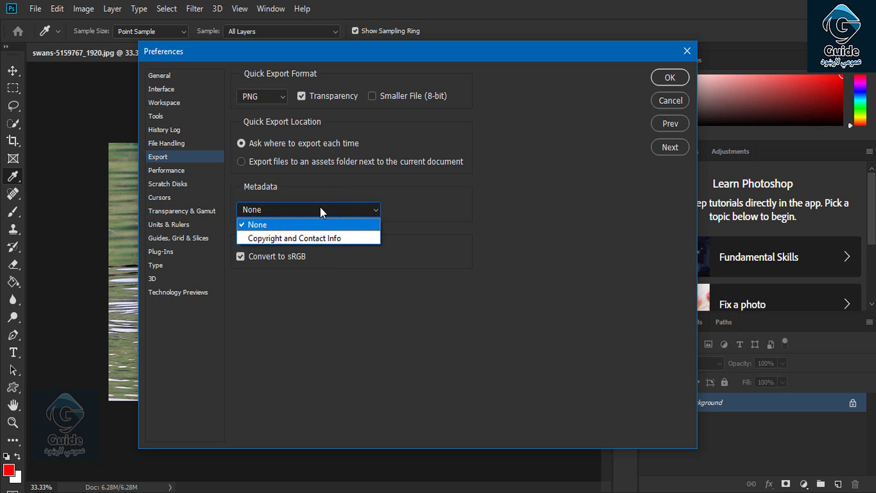
pyautogui.click(315, 209)
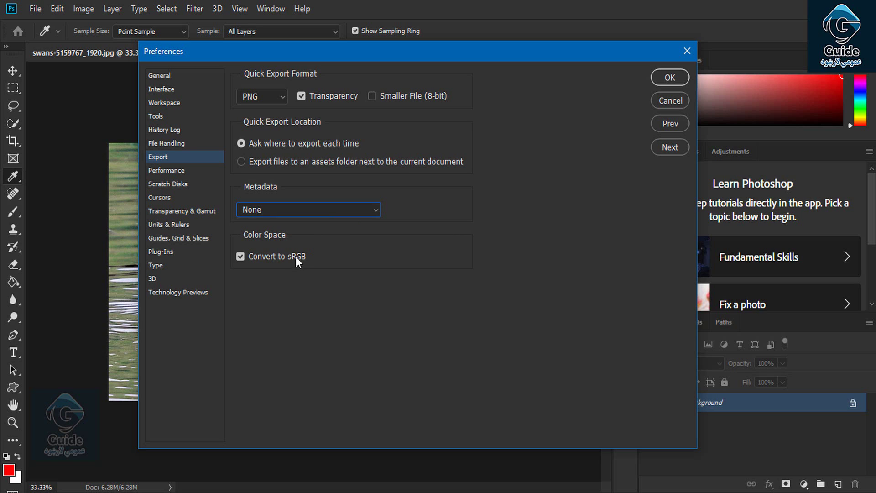
# Look through the Performance and Scratch Disks pages, ending on the Cursors preferences.
pyautogui.click(206, 176)
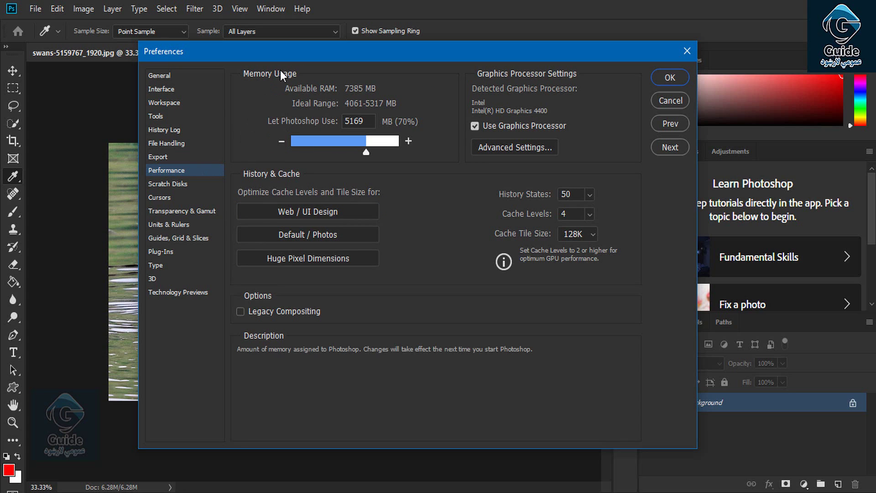
pyautogui.moveTo(308, 258)
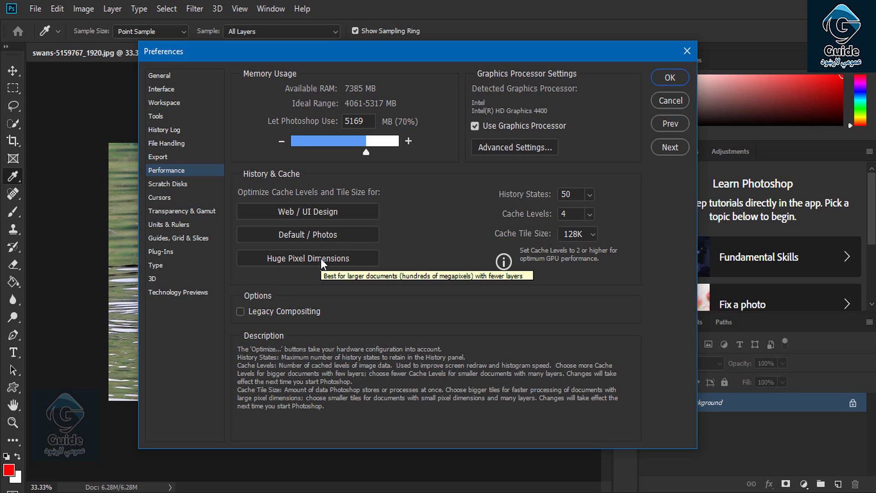
pyautogui.click(179, 187)
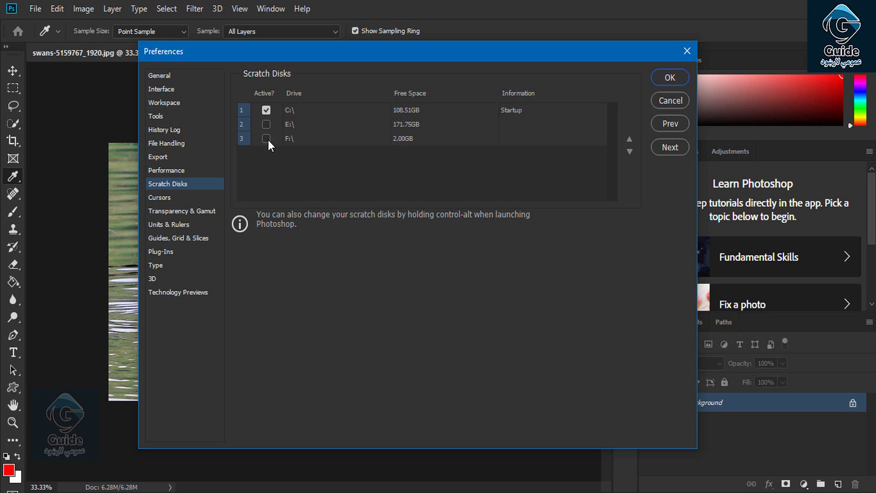
pyautogui.click(200, 197)
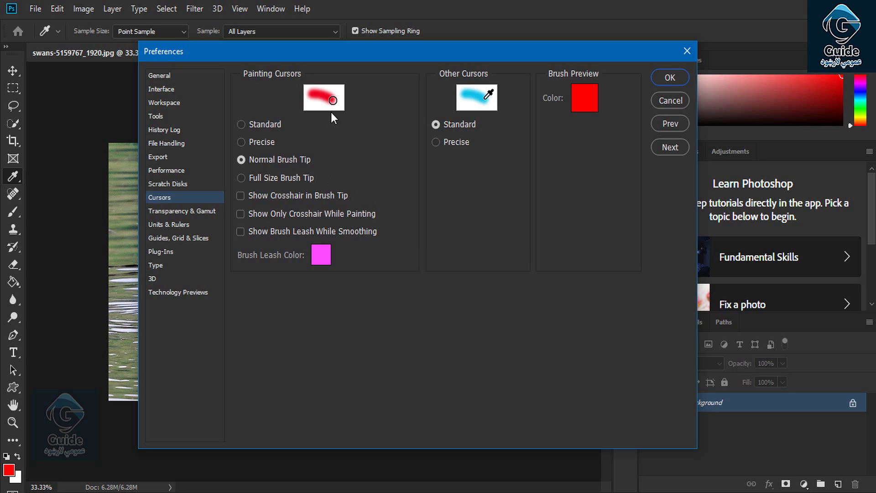
pyautogui.click(286, 178)
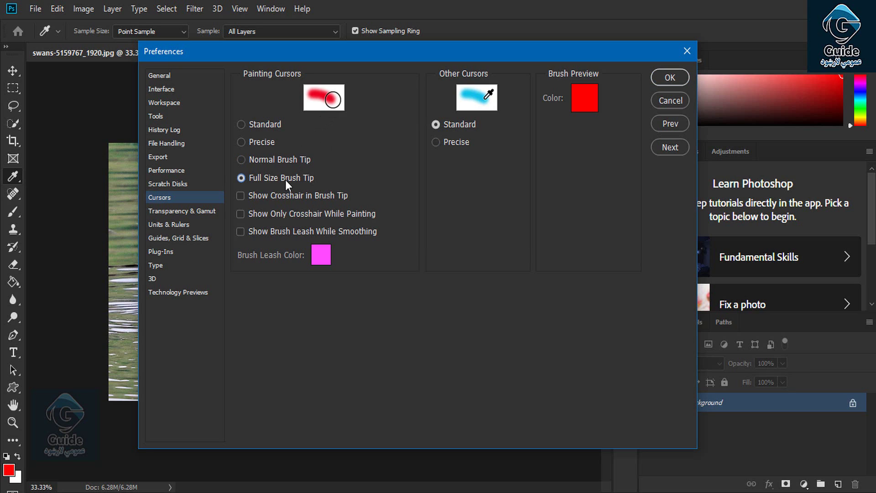
pyautogui.click(267, 142)
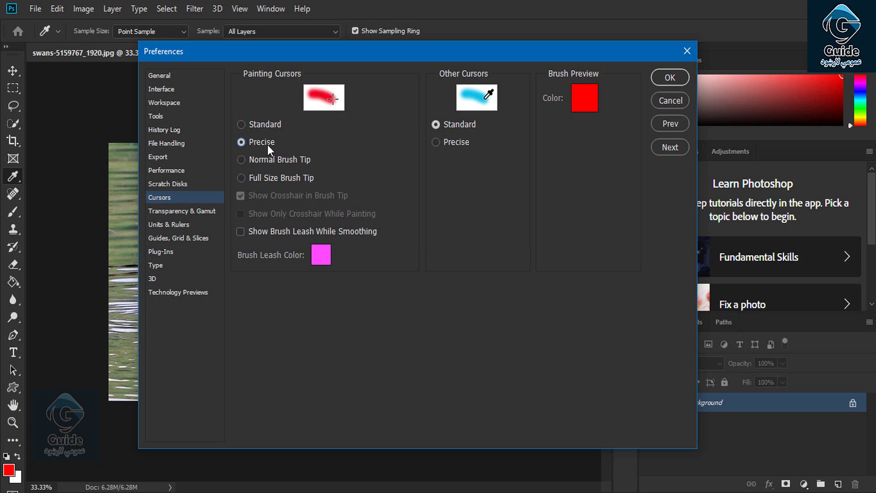
pyautogui.click(266, 159)
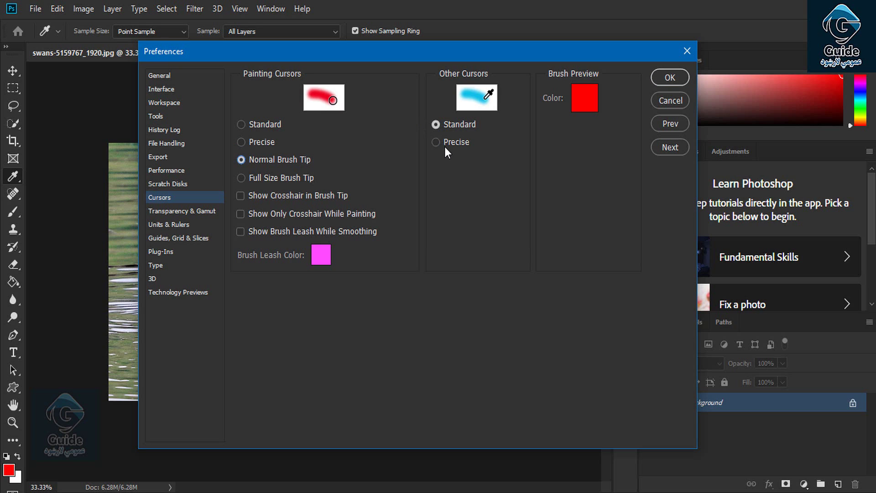
pyautogui.click(444, 142)
pyautogui.click(436, 125)
pyautogui.click(452, 139)
pyautogui.click(447, 124)
# Keep Light transparency grid colours in Transparency & Gamut, then move on to Units & Rulers.
pyautogui.click(190, 215)
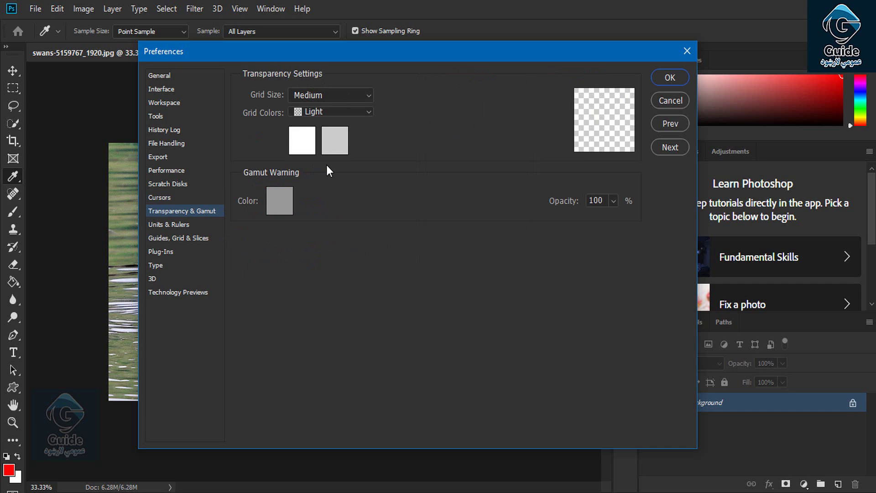
pyautogui.click(332, 109)
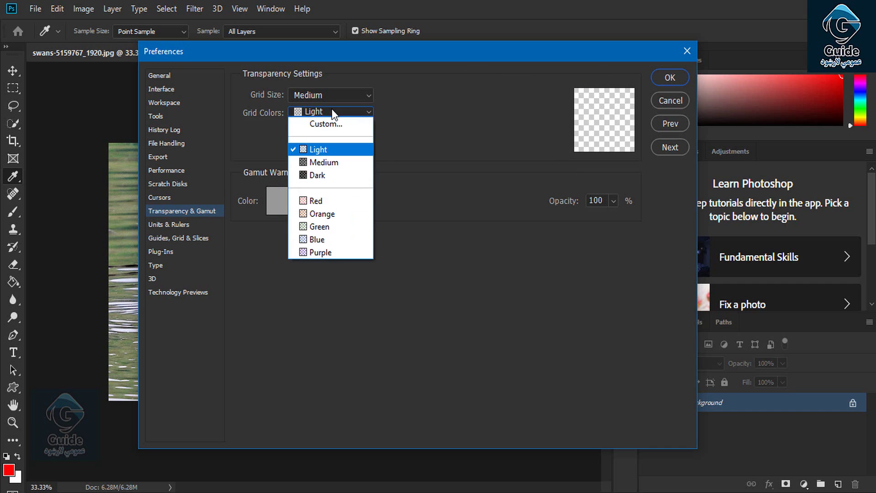
pyautogui.click(332, 109)
pyautogui.click(333, 111)
pyautogui.click(332, 109)
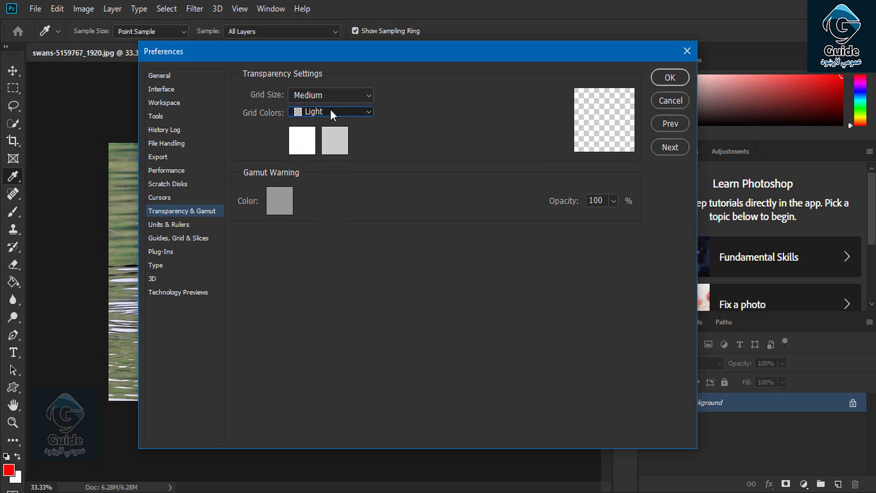
pyautogui.click(194, 225)
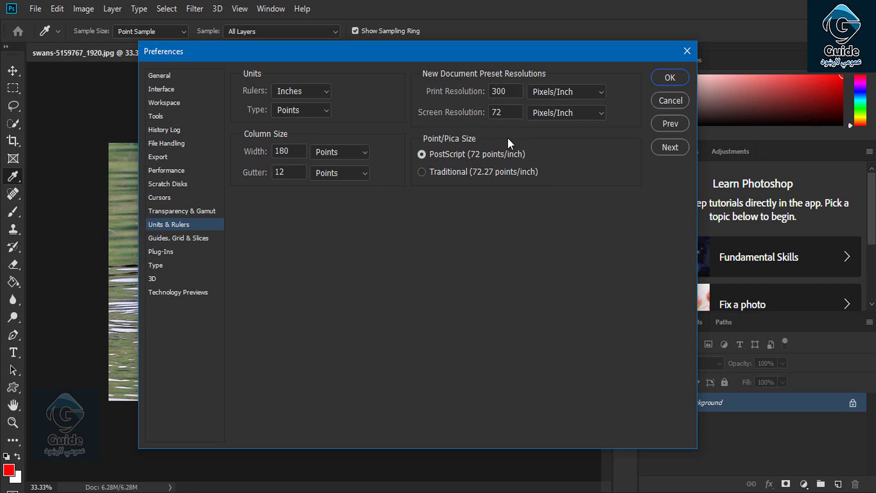
# Keep Cyan as the canvas guide colour in Guides, Grid & Slices, then go to Plug-Ins.
pyautogui.click(190, 242)
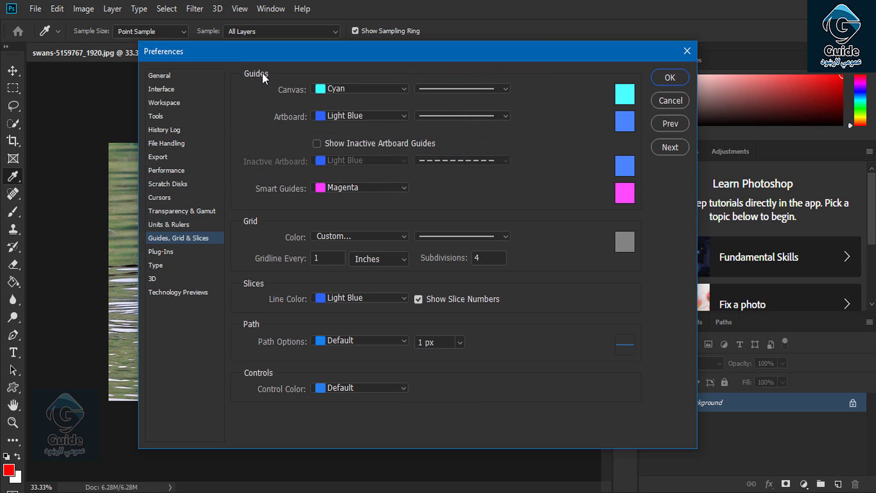
pyautogui.click(337, 89)
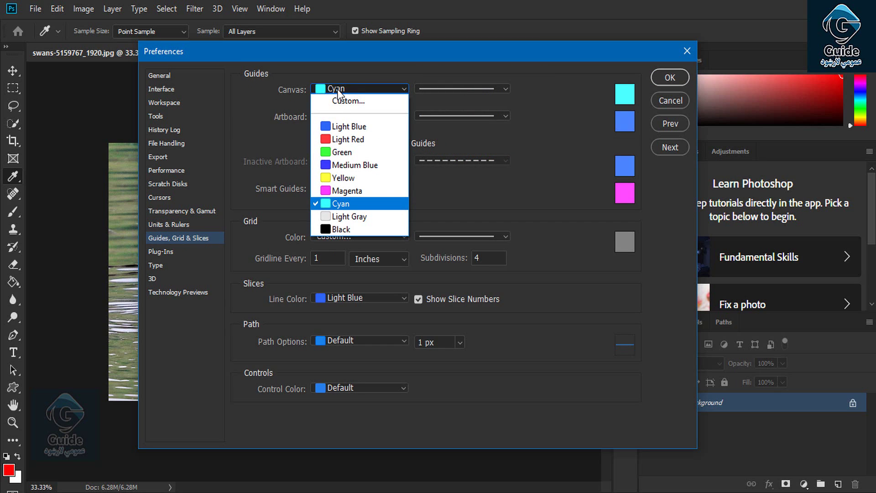
pyautogui.click(338, 90)
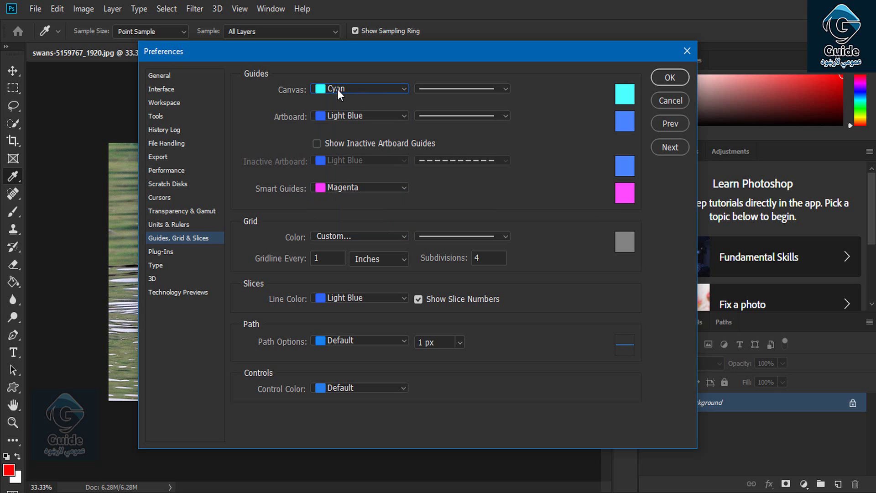
pyautogui.click(337, 89)
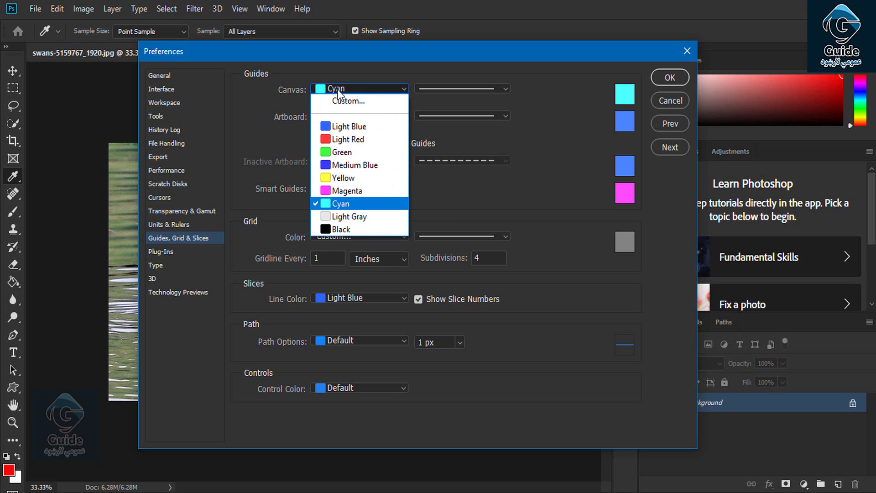
pyautogui.click(339, 92)
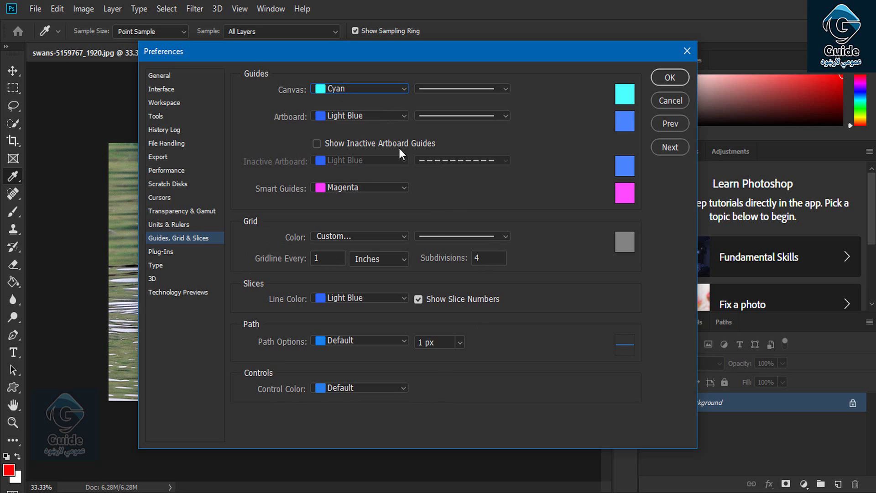
pyautogui.moveTo(400, 153)
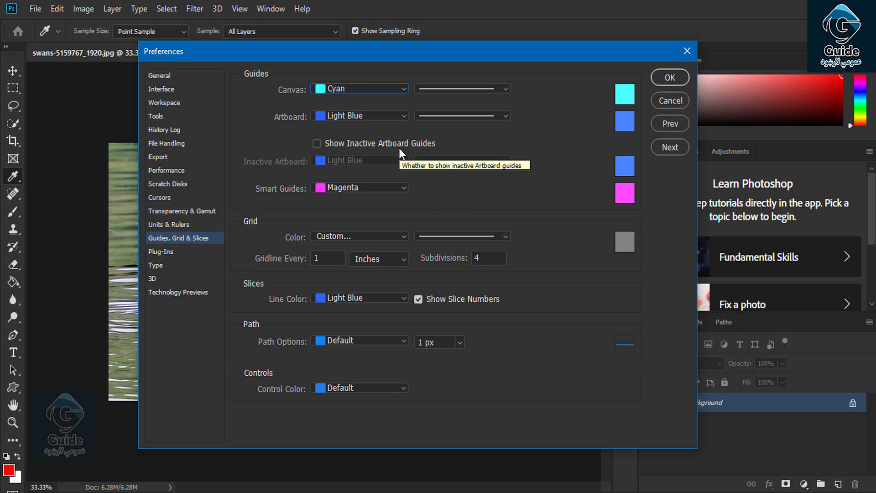
pyautogui.click(170, 252)
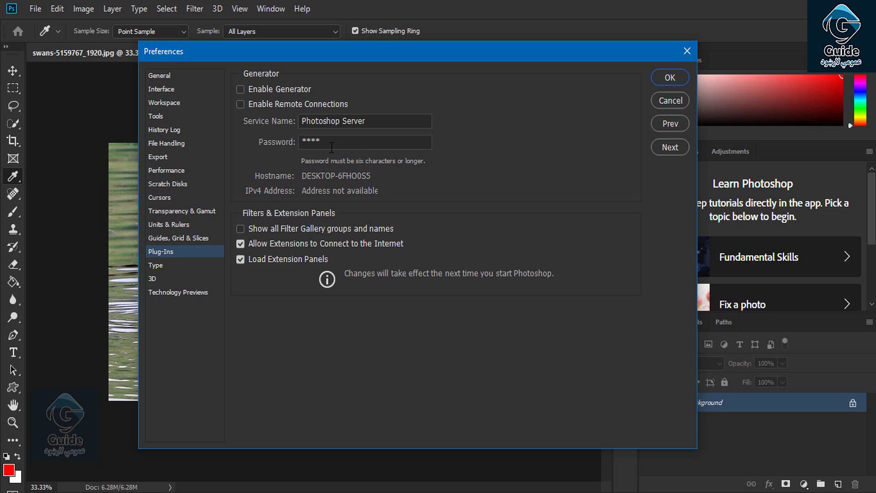
# Toggle Generator and remote connections on then off, and try the Middle Eastern and South Asian text engine under Type.
pyautogui.click(277, 103)
pyautogui.click(275, 109)
pyautogui.click(267, 90)
pyautogui.click(185, 271)
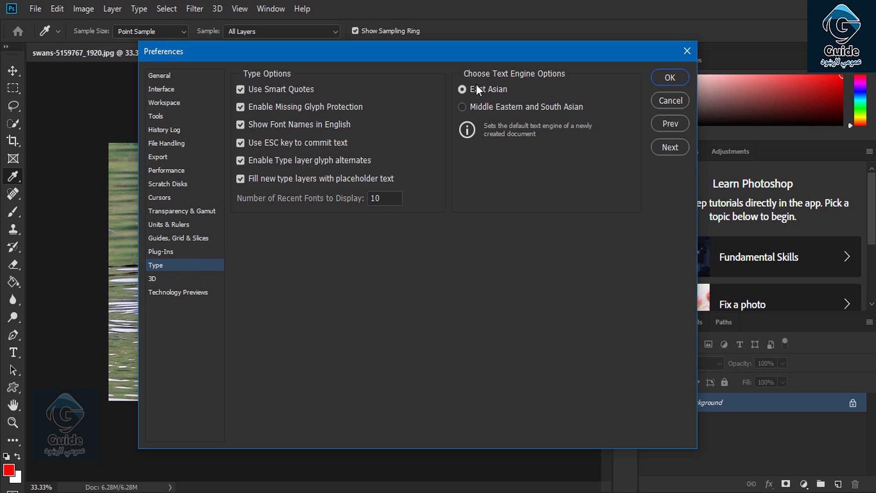
pyautogui.click(500, 108)
# Review the 3D preferences, then move on to Technology Previews.
pyautogui.click(170, 281)
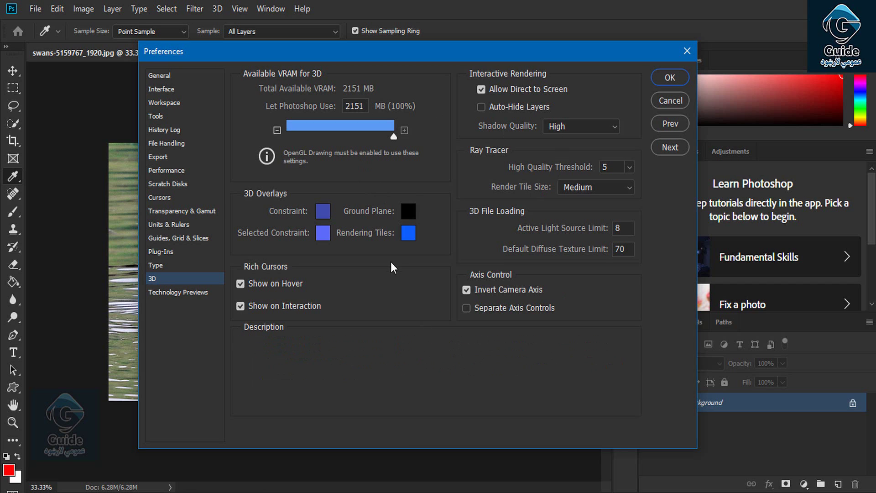
pyautogui.click(195, 293)
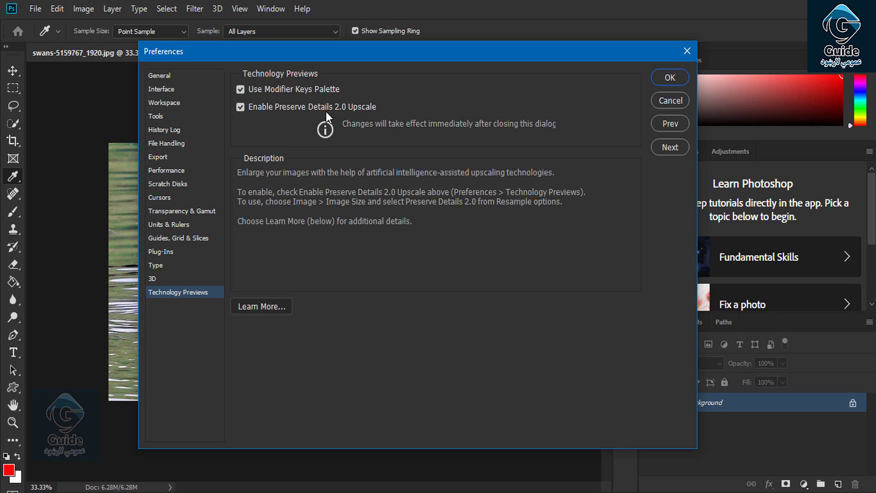
pyautogui.moveTo(326, 111)
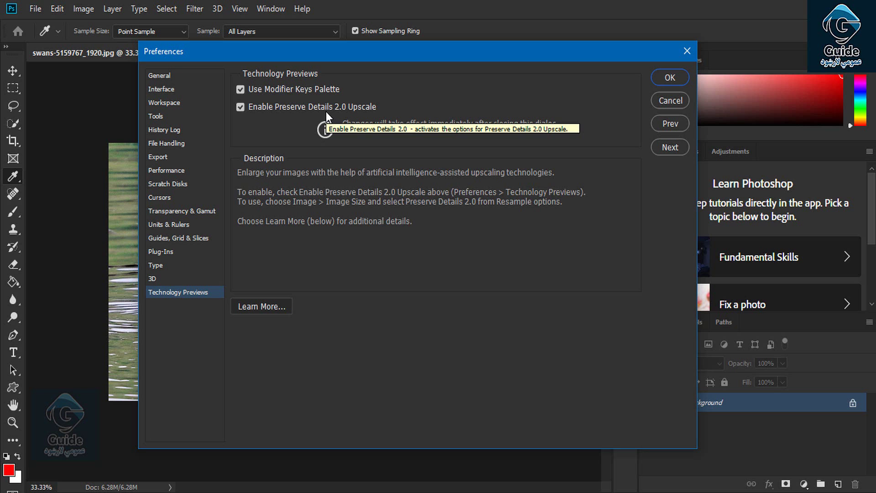
# Cancel out of Preferences, glance at the Edit and Image menus, and return to the swan photo.
pyautogui.click(668, 98)
pyautogui.click(63, 8)
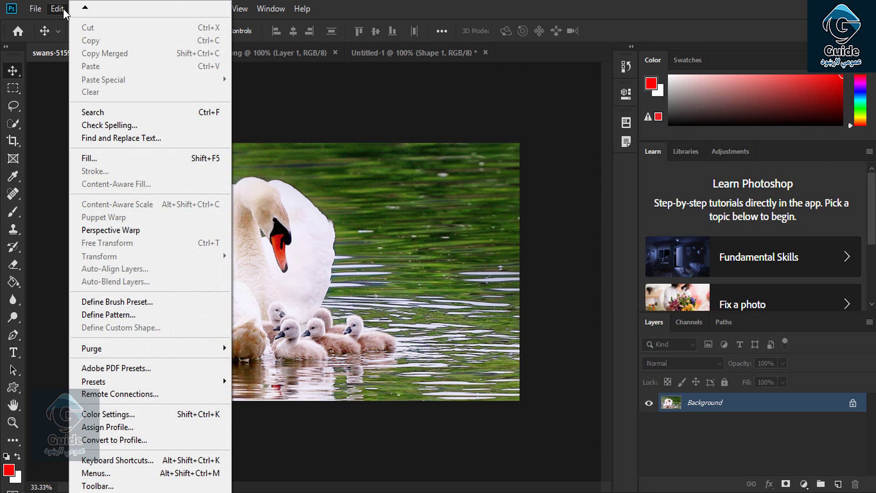
pyautogui.click(81, 9)
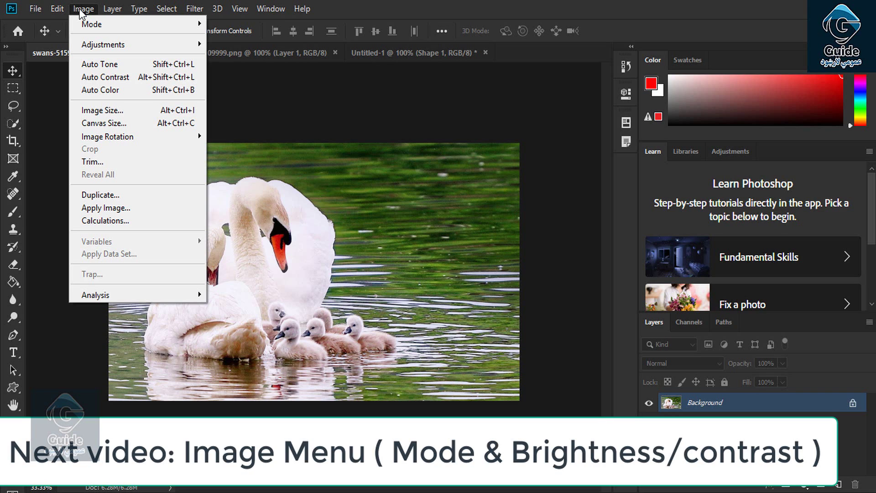
pyautogui.click(82, 10)
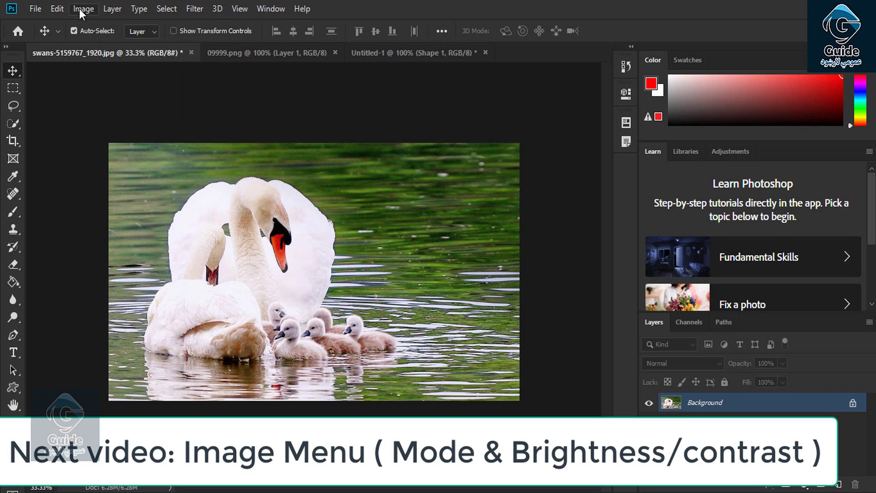